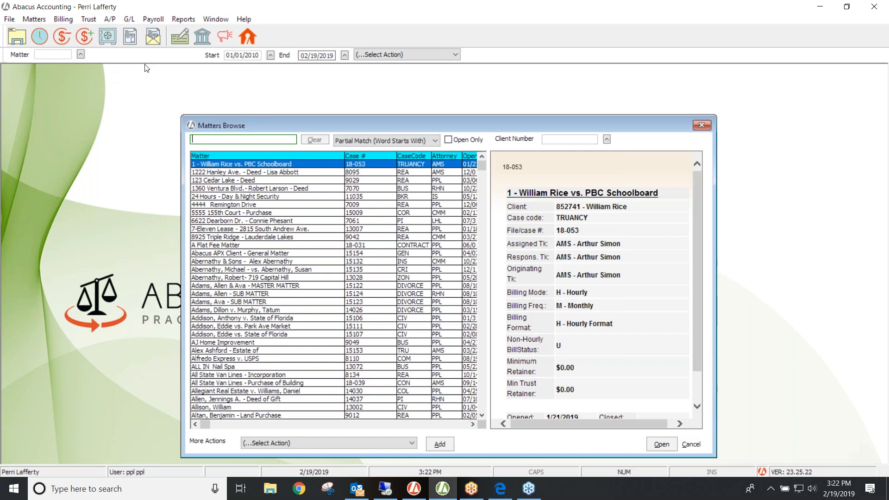
Search the matters by the client's last name and open the immigration matter about stepchildren for editing.
type("crawfo")
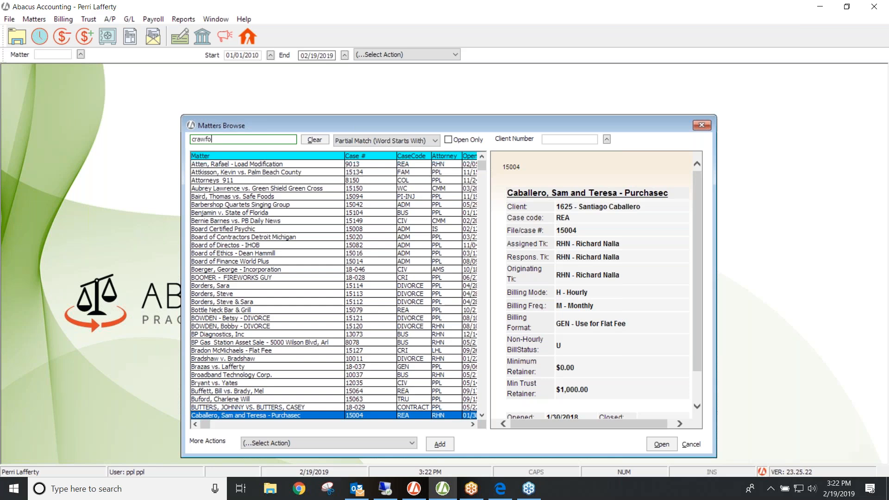
type("rd")
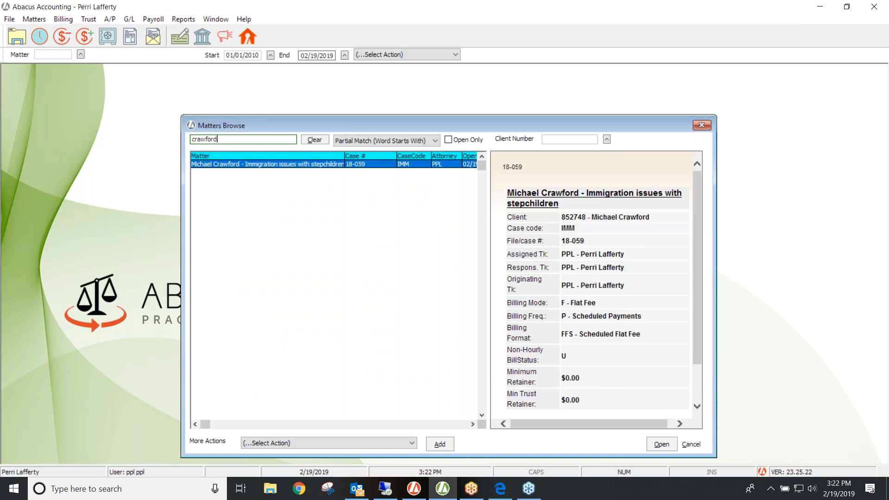
double_click(223, 166)
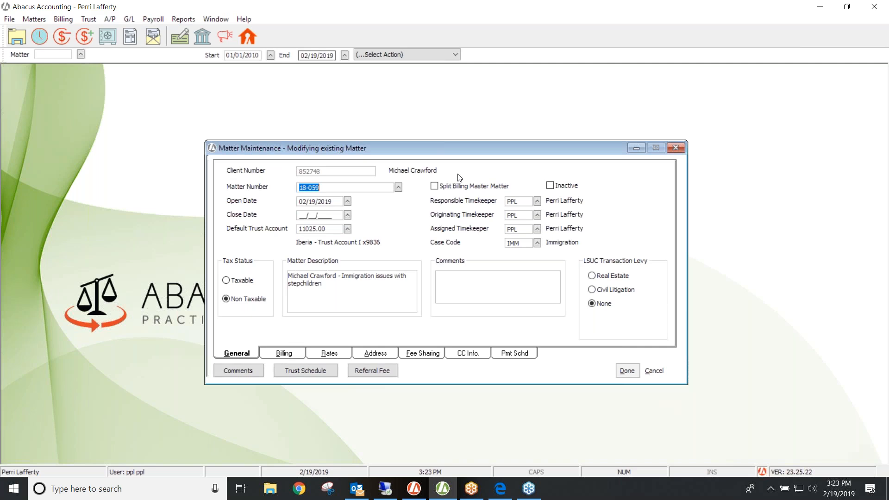
Set the matter's billing format code to FFS, Scheduled Flat Fee, in its billing settings.
left_click(284, 354)
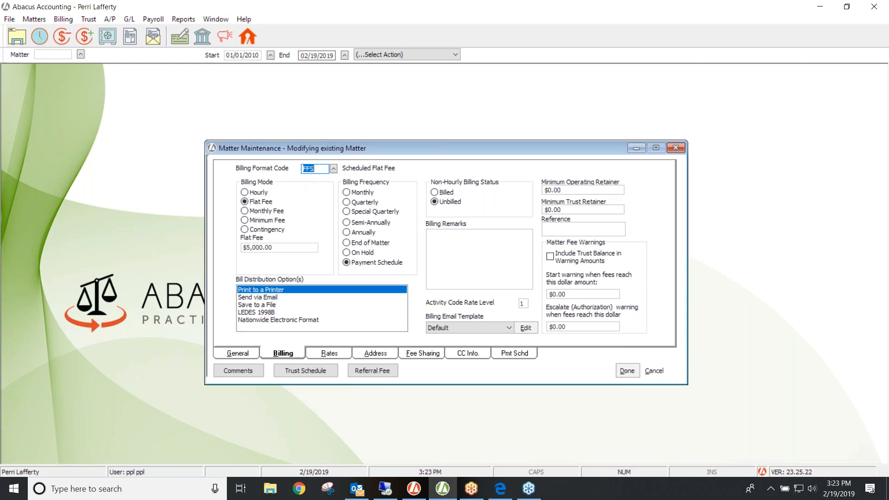
left_click(334, 169)
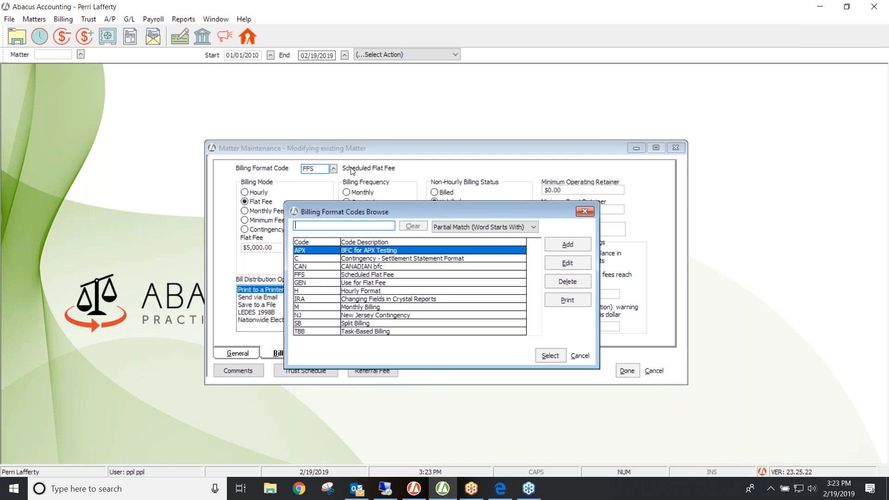
left_click(305, 276)
left_click(548, 355)
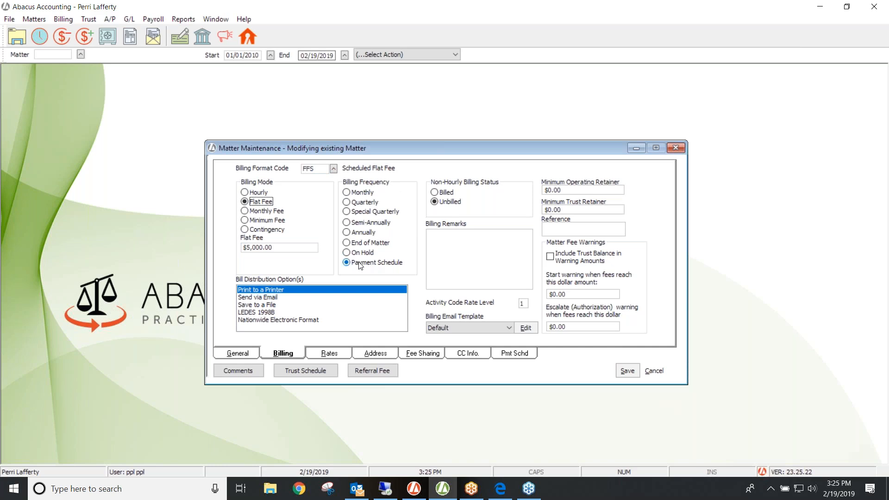
Try to change the billing frequency to Monthly, then decline the change and keep Payment Schedule.
left_click(347, 192)
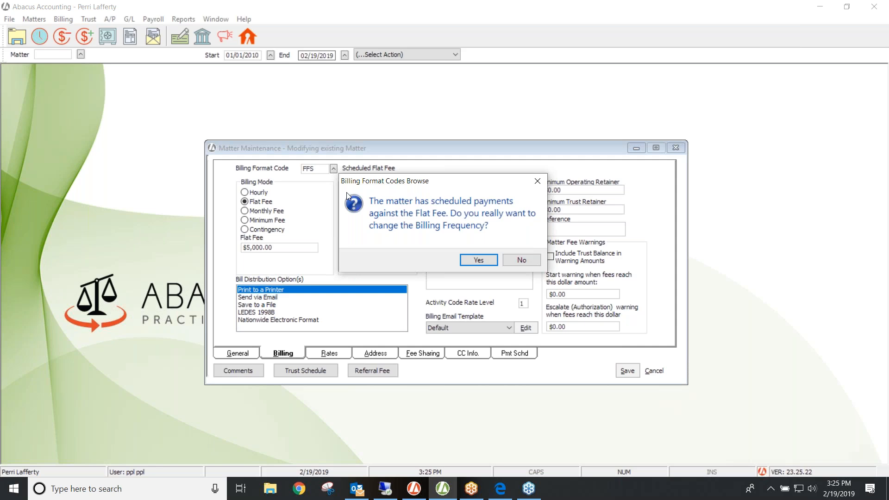
left_click(511, 260)
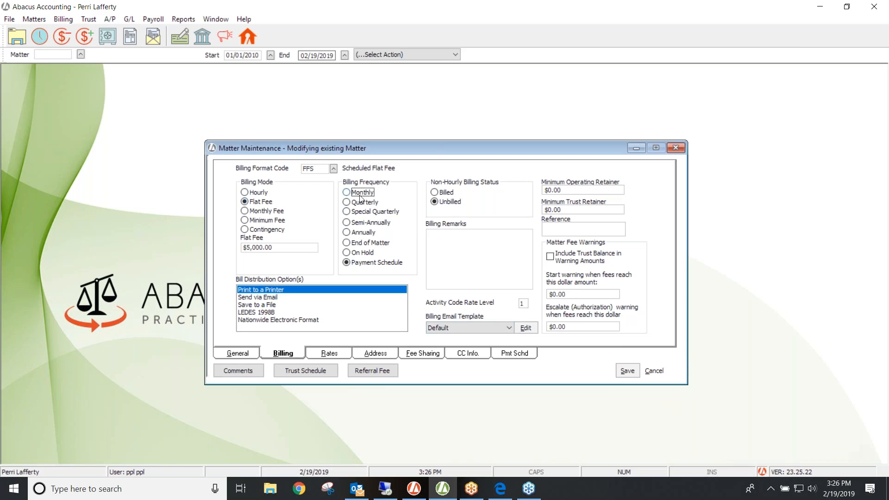
left_click(509, 355)
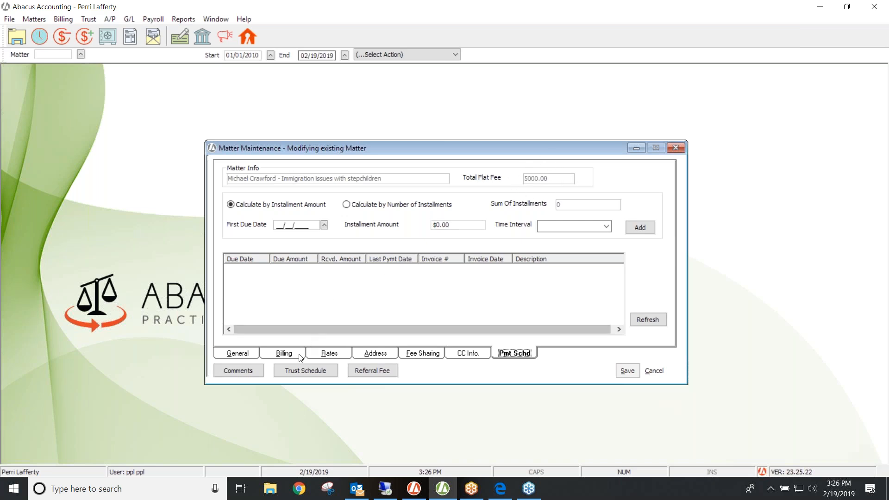
left_click(284, 353)
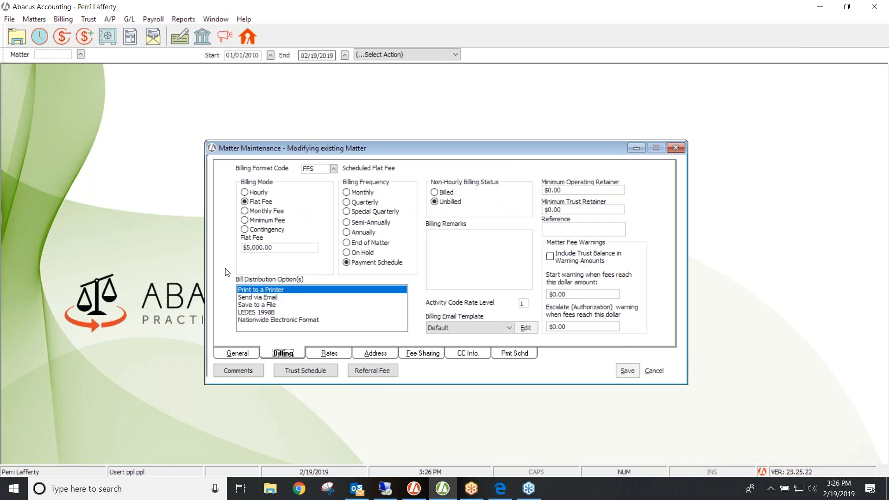
Set the payment schedule's first due date to 02/18/2019, accepting a payment prior to the current date.
left_click(525, 355)
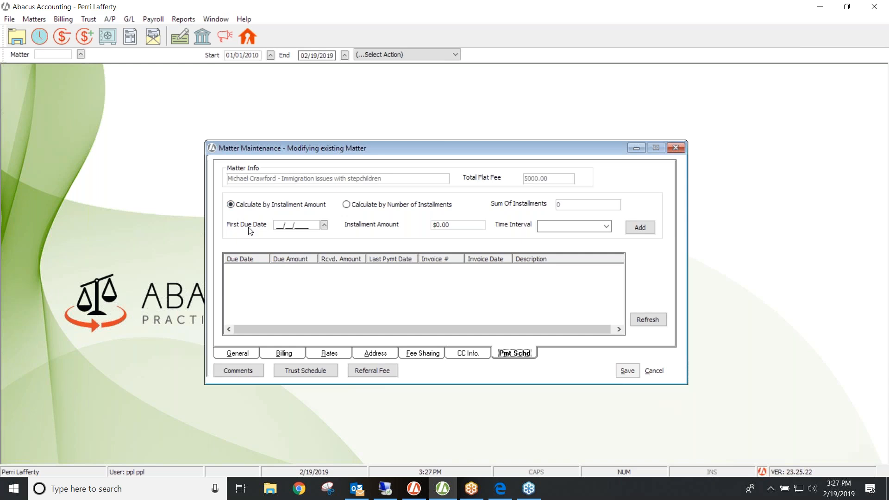
left_click(324, 225)
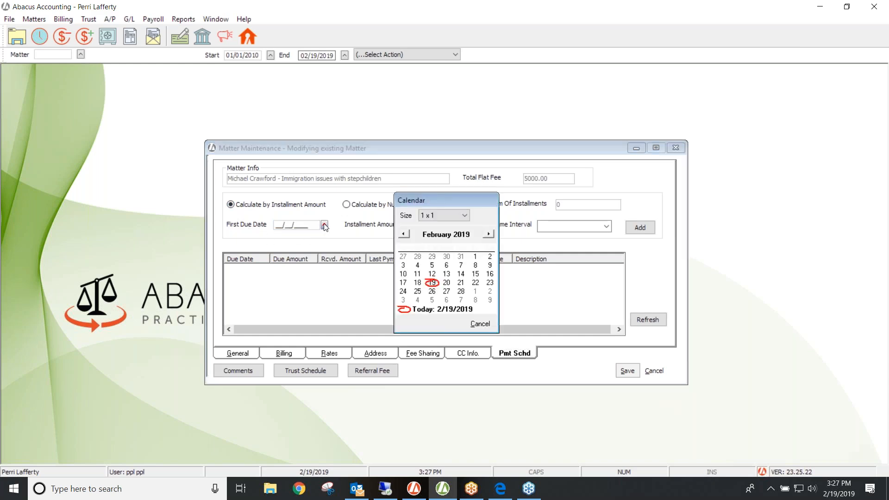
left_click(417, 283)
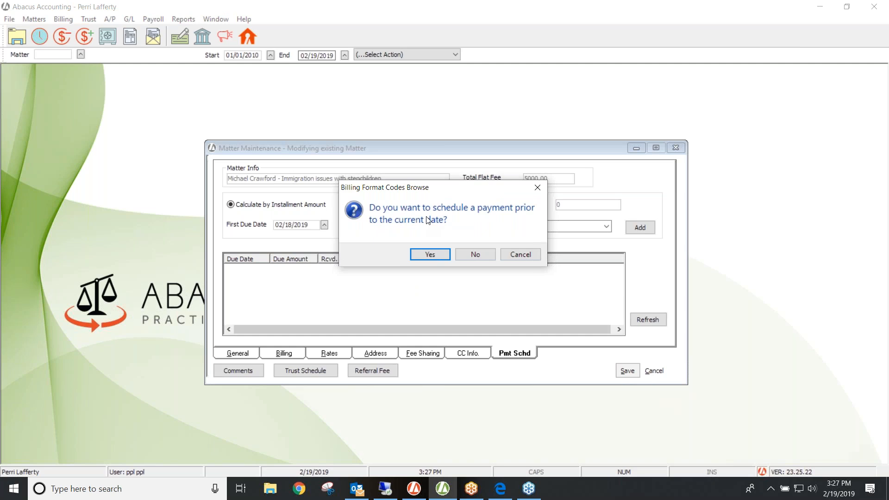
left_click(427, 252)
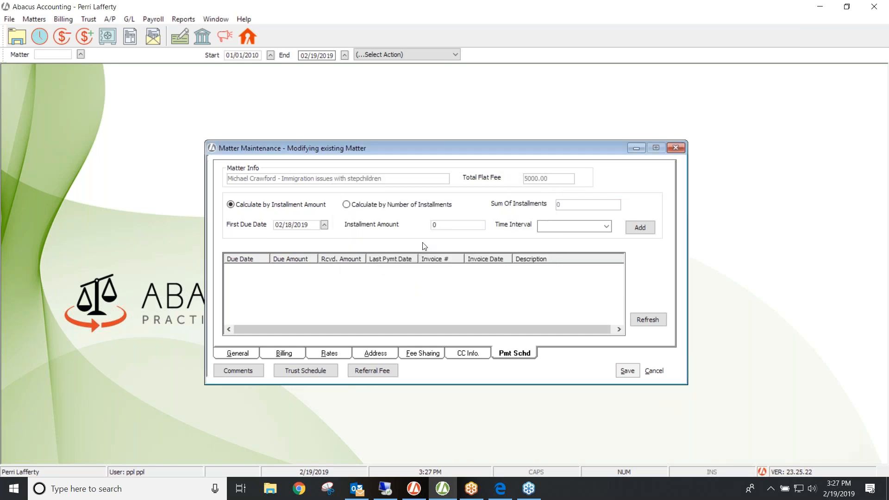
Set the installment amount to $1,000.00 at a Monthly interval and add the installments to the payment schedule.
left_click(451, 225)
type("1000.00")
key("Tab")
left_click(290, 222)
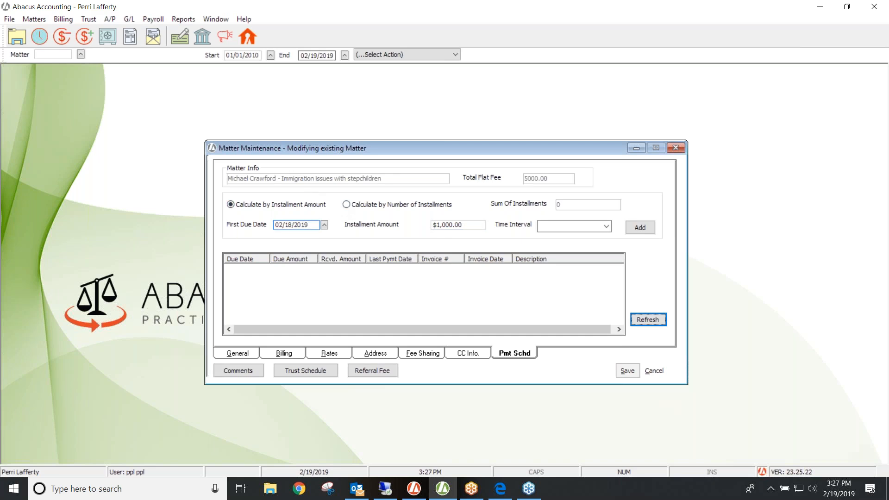
left_click(560, 228)
left_click(606, 227)
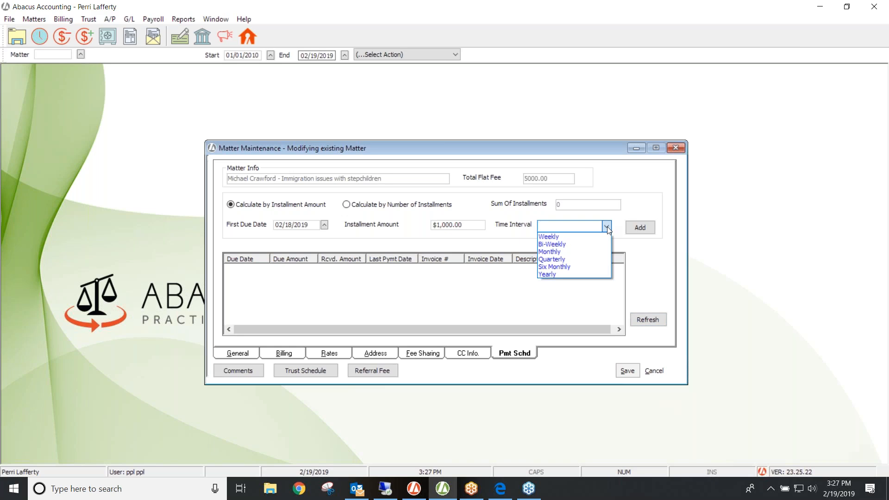
left_click(548, 251)
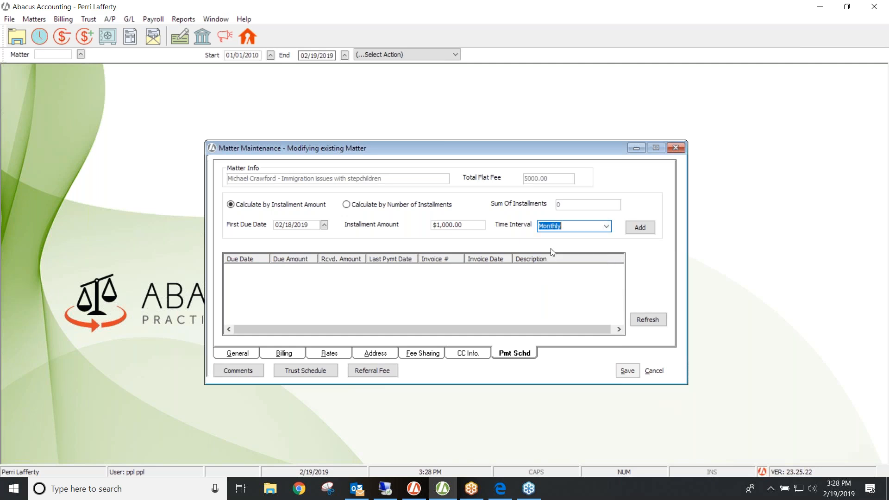
left_click(642, 230)
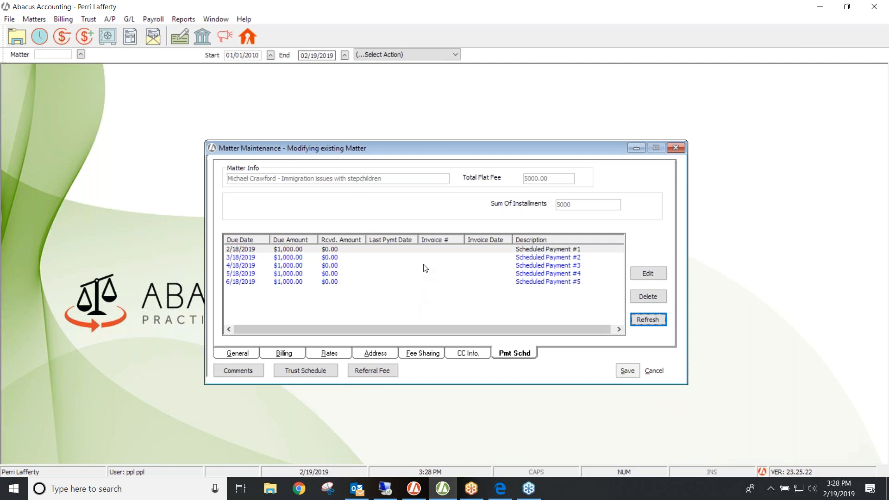
Change the installment amount of Scheduled Payment #1 to $750.00 and apply the modification.
left_click(283, 251)
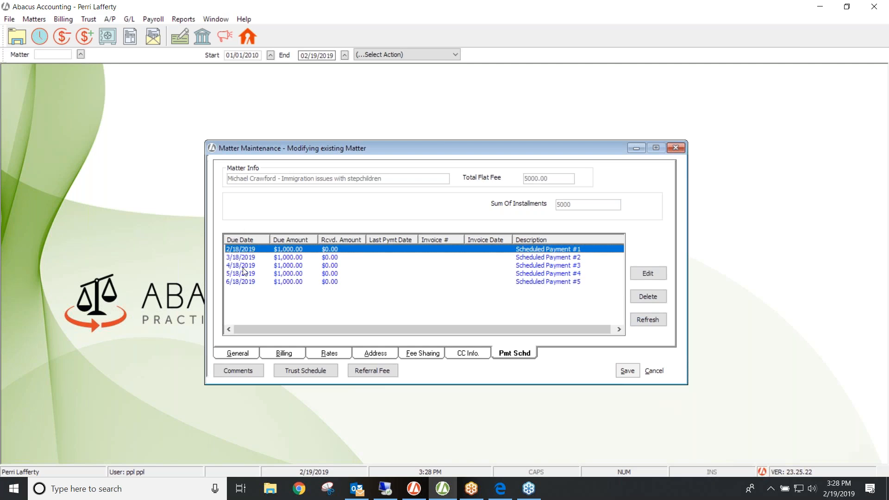
left_click(648, 274)
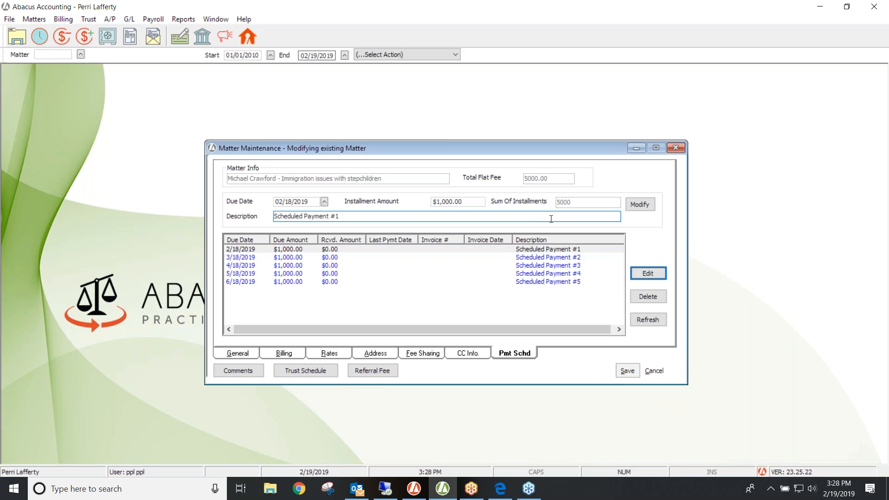
left_click(465, 202)
key("BackSpace")
key("BackSpace")
key("BackSpace")
key("BackSpace")
key("BackSpace")
key("BackSpace")
key("BackSpace")
key("BackSpace")
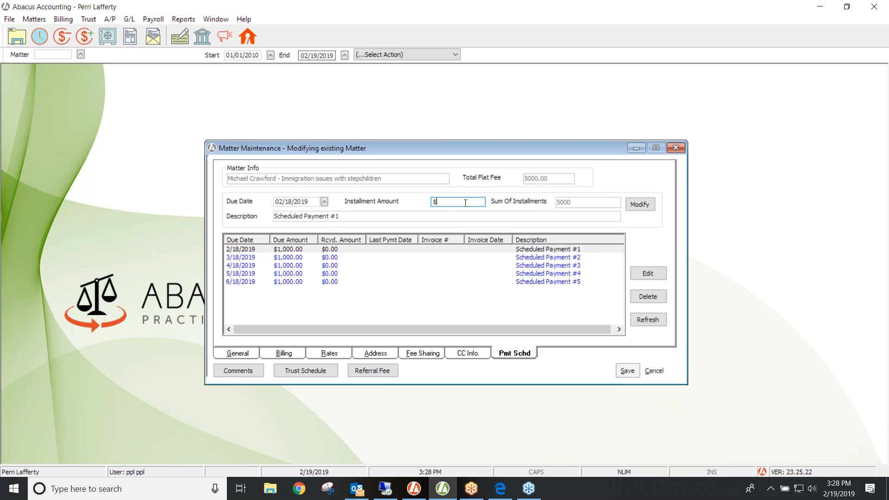
type("750.00")
left_click(641, 204)
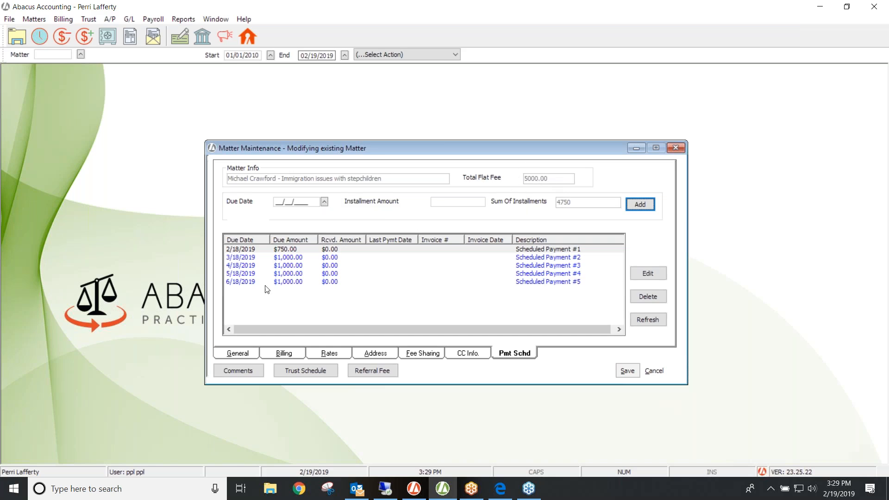
Change the installment amount of Scheduled Payment #5 to $1,250.00 and apply the modification.
left_click(282, 283)
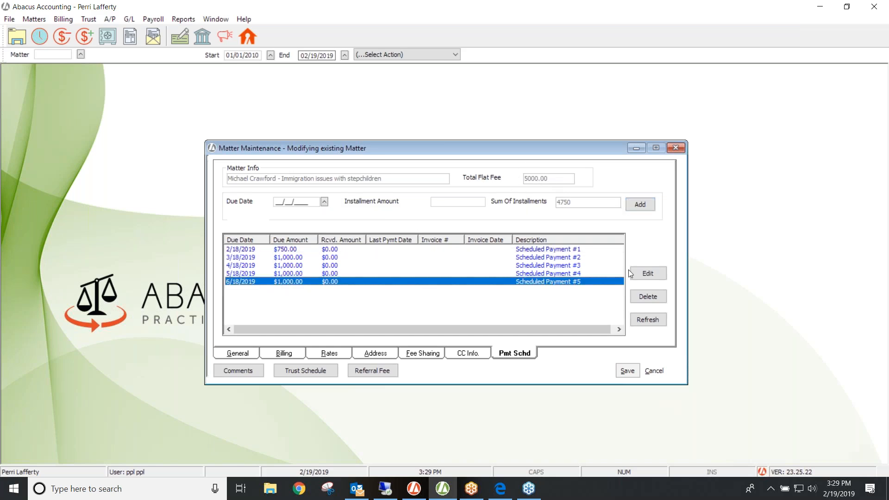
left_click(648, 273)
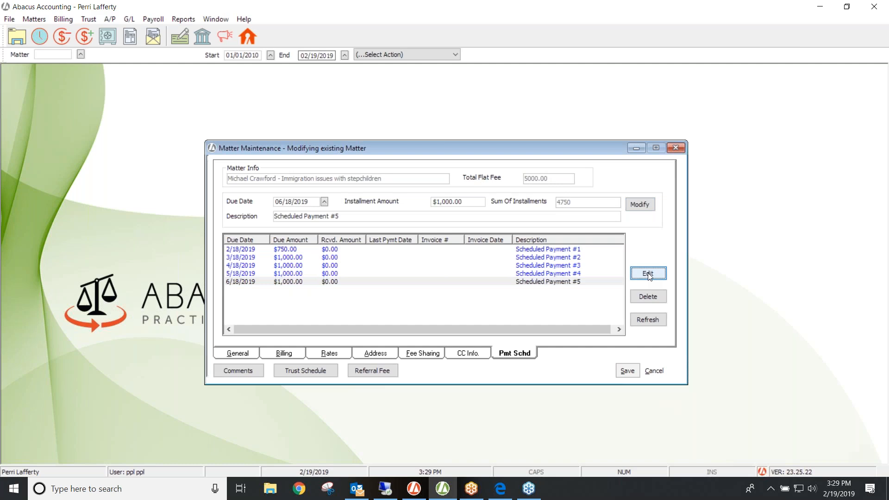
left_click(467, 202)
key("BackSpace")
key("BackSpace")
key("BackSpace")
key("BackSpace")
key("BackSpace")
key("BackSpace")
type("250.00")
key("Tab")
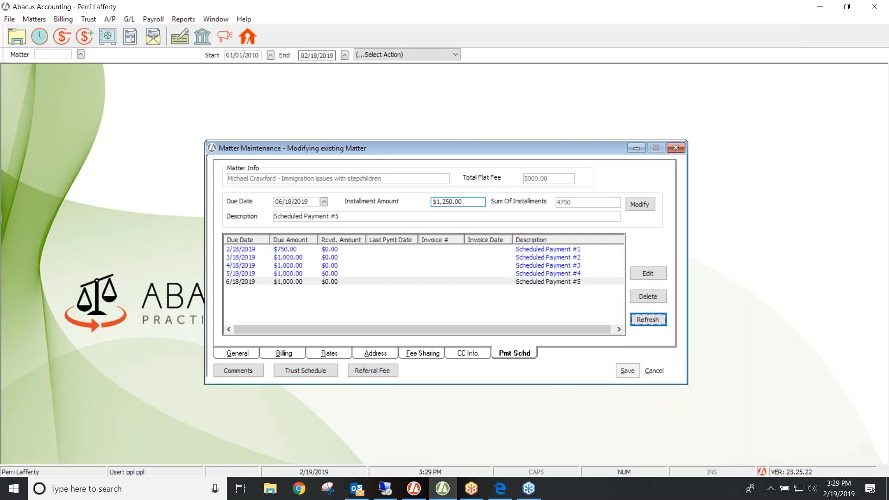
left_click(640, 205)
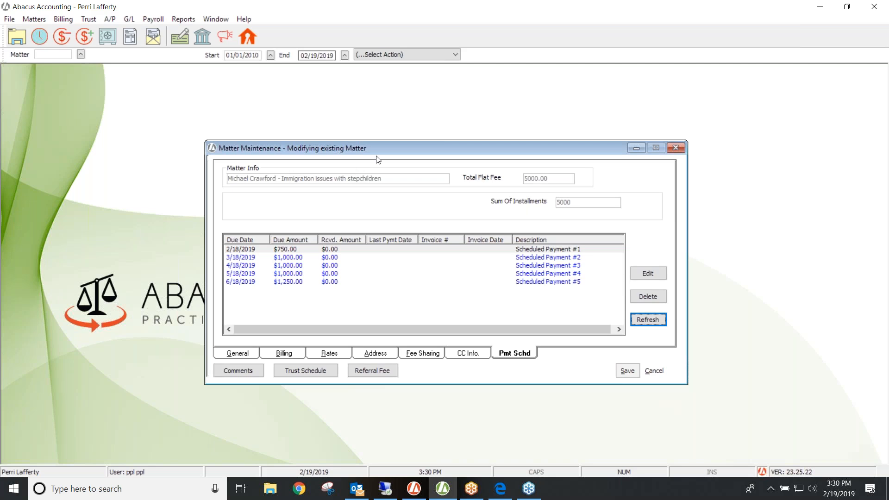
Recheck the billing settings and payment schedule, save the matter modifications and close the matter.
left_click(282, 354)
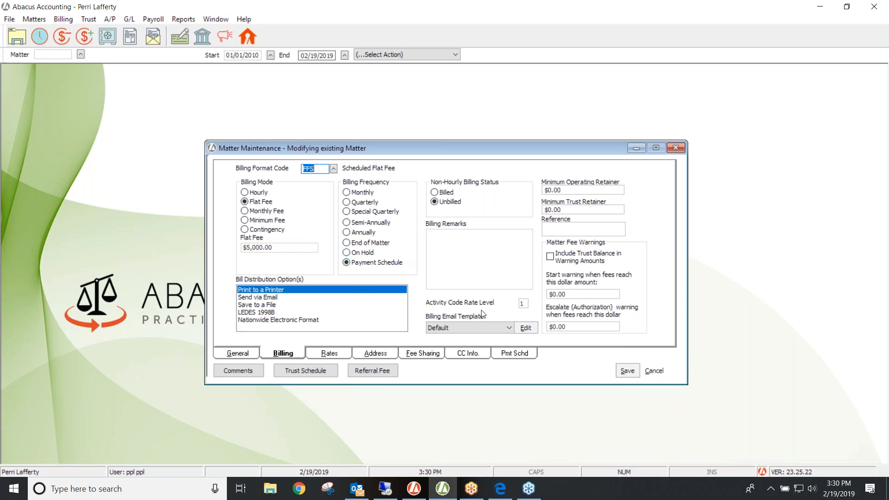
left_click(502, 356)
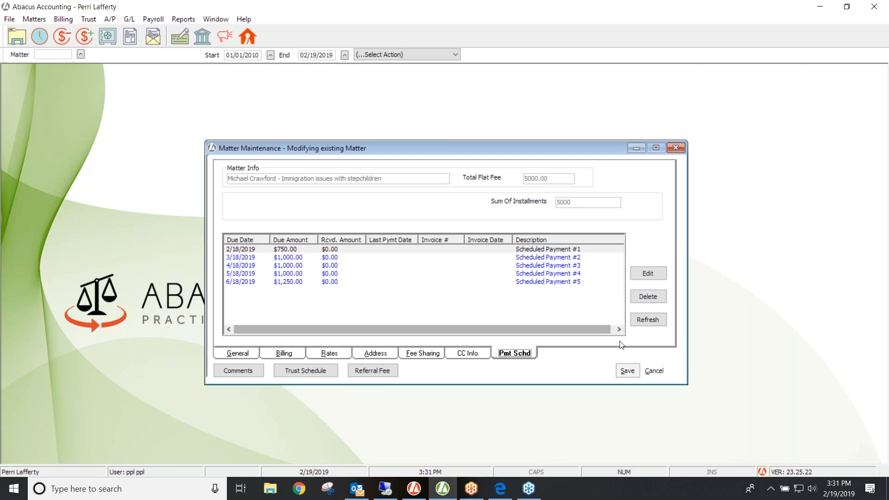
left_click(627, 369)
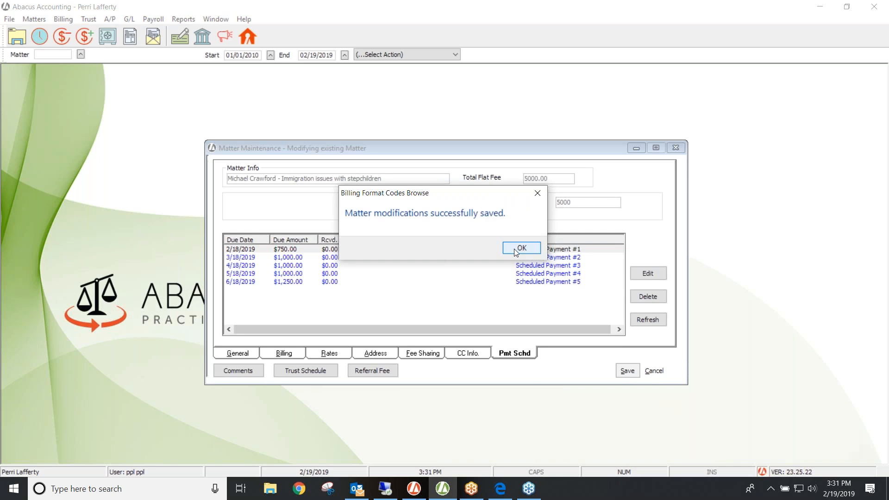
left_click(520, 248)
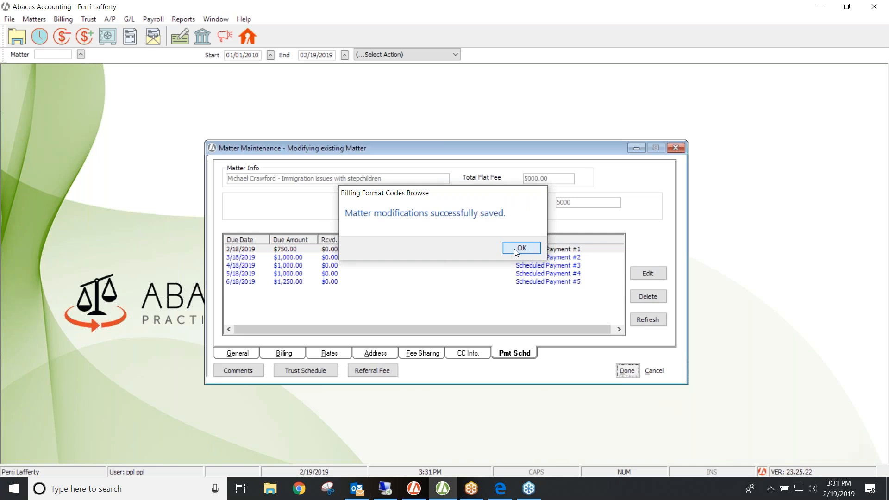
left_click(625, 372)
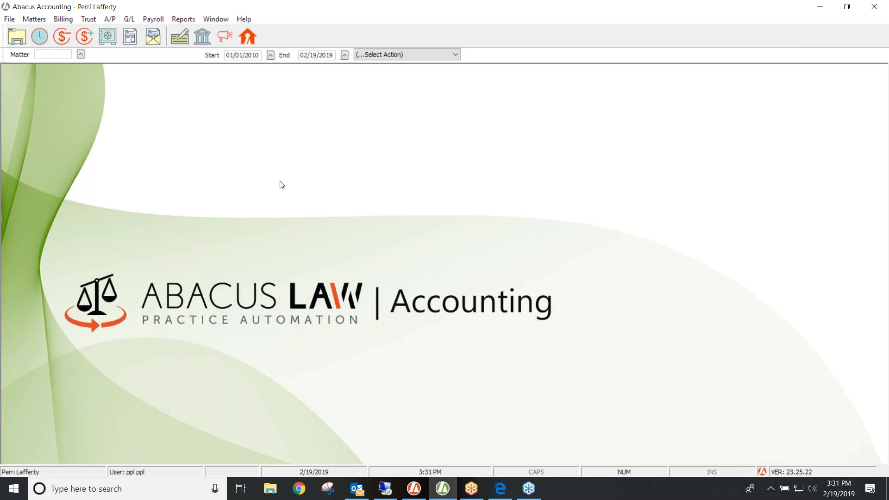
Open the prebill selection and delete all the bills listed in it.
left_click(63, 20)
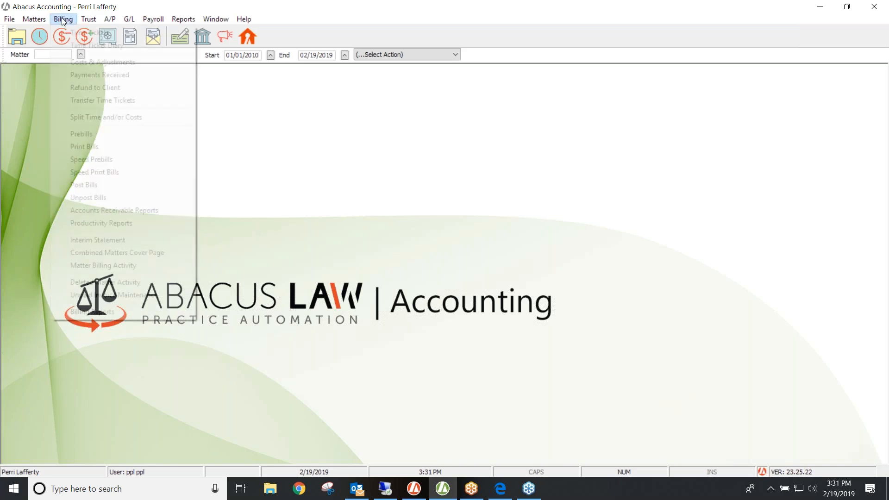
left_click(76, 134)
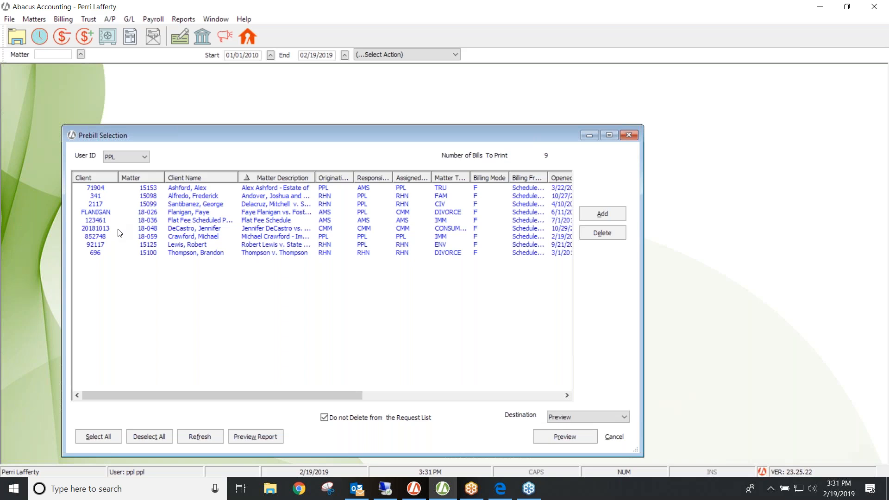
left_click(96, 435)
left_click(602, 233)
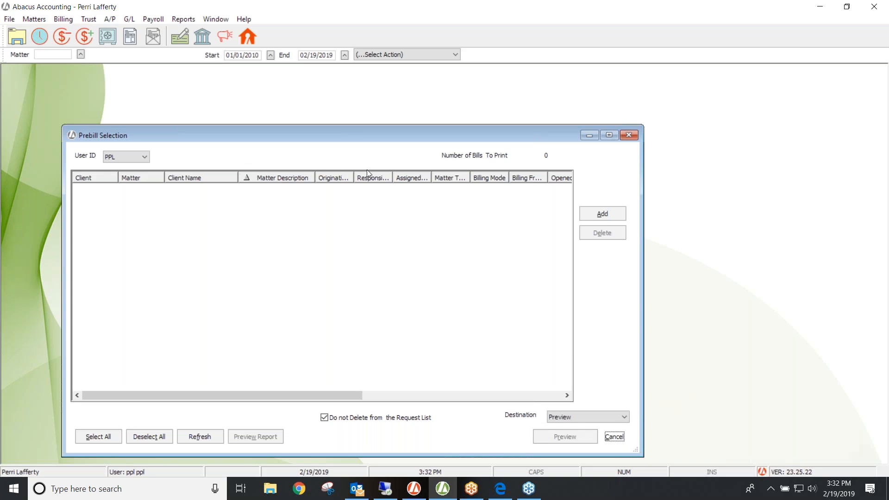
Start adding prebills by group and set the billing frequency to P, Scheduled Payments.
left_click(604, 213)
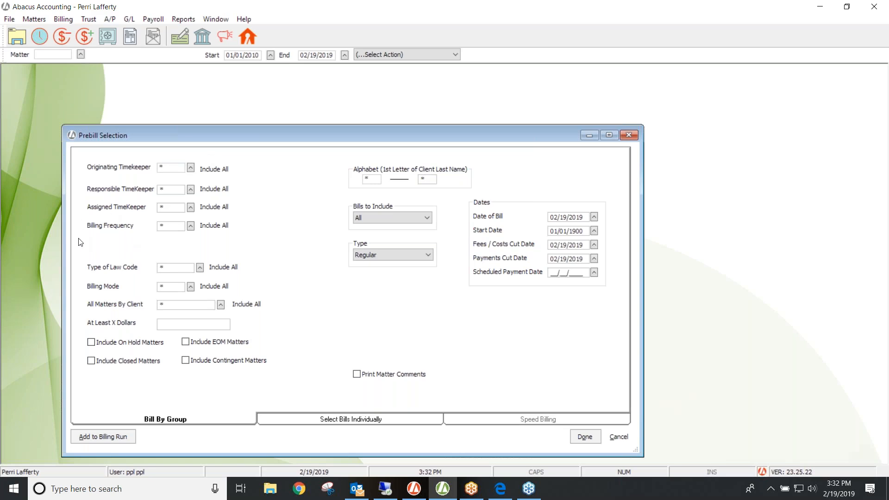
left_click(190, 226)
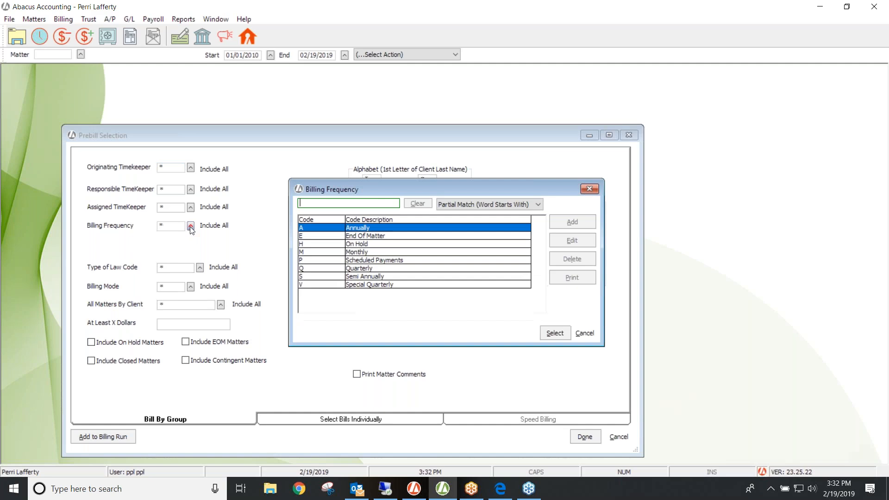
left_click(352, 261)
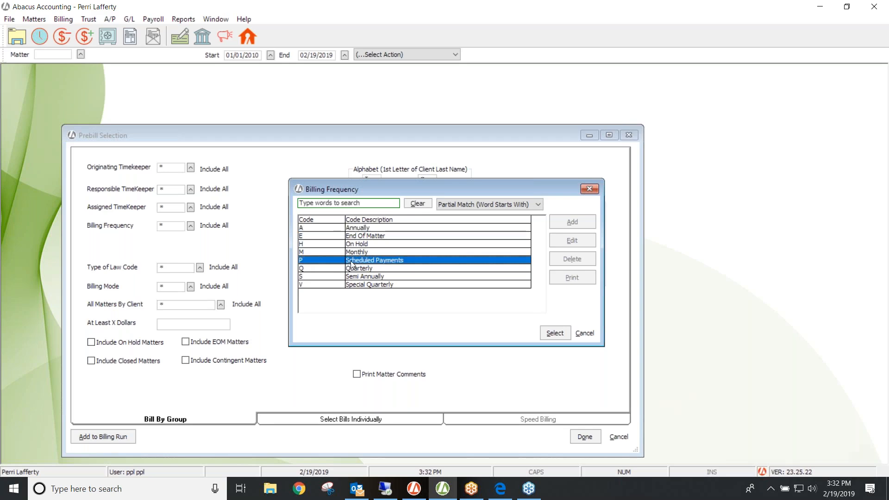
left_click(549, 334)
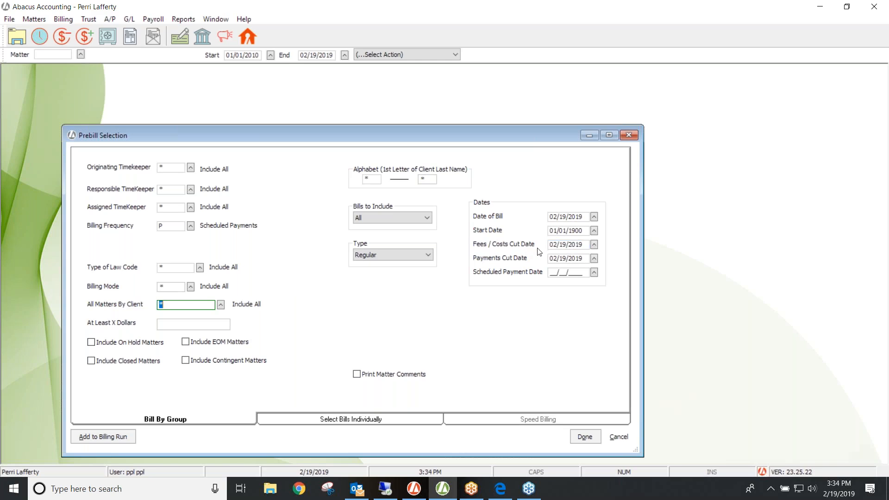
Set the scheduled payment date to 02/19/2019 and try to add the matching matters to the billing run.
left_click(561, 247)
left_click(577, 272)
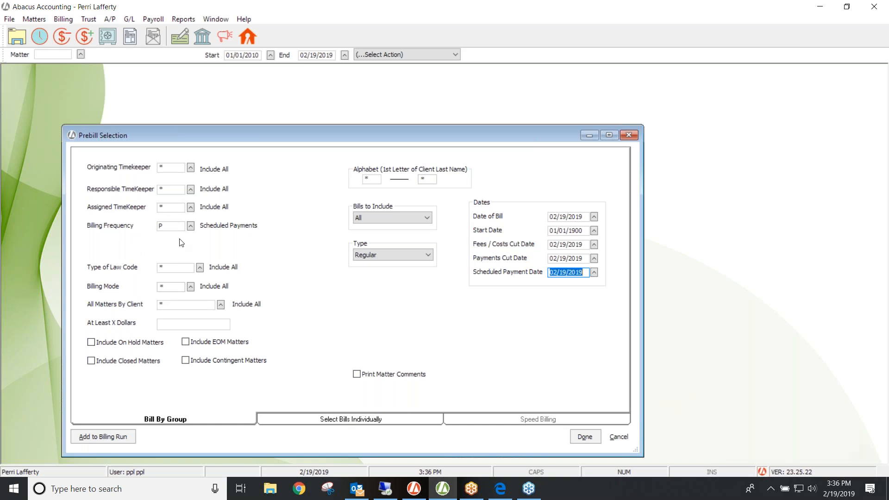
left_click(164, 226)
left_click(121, 438)
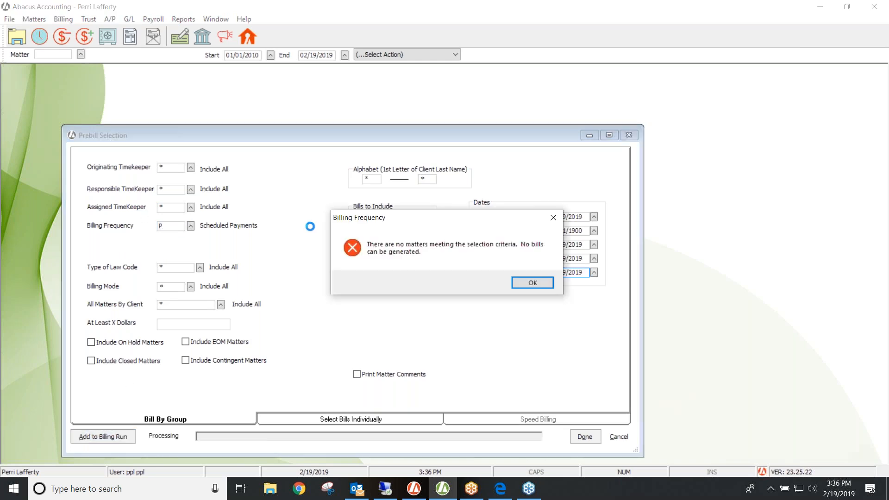
left_click(525, 282)
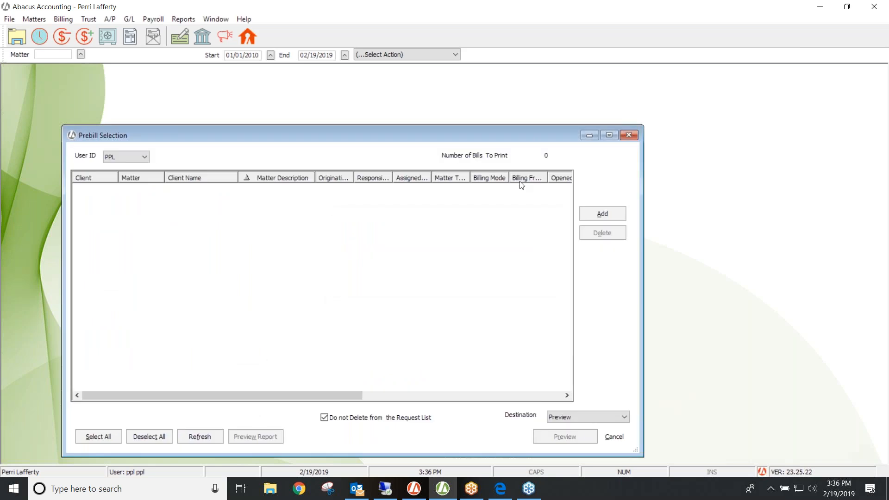
Reopen the group criteria, set the billing frequency to P again and retry adding the matters to the billing run.
left_click(607, 210)
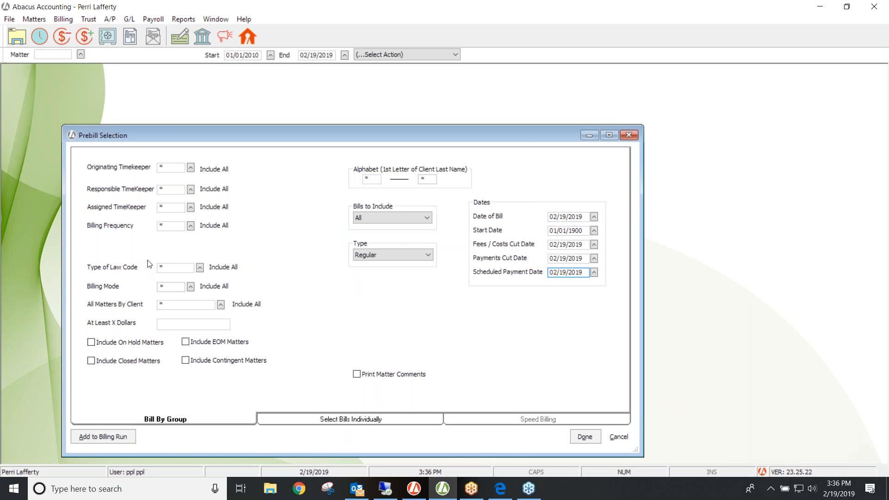
left_click(170, 228)
double_click(170, 229)
type("P")
key("Tab")
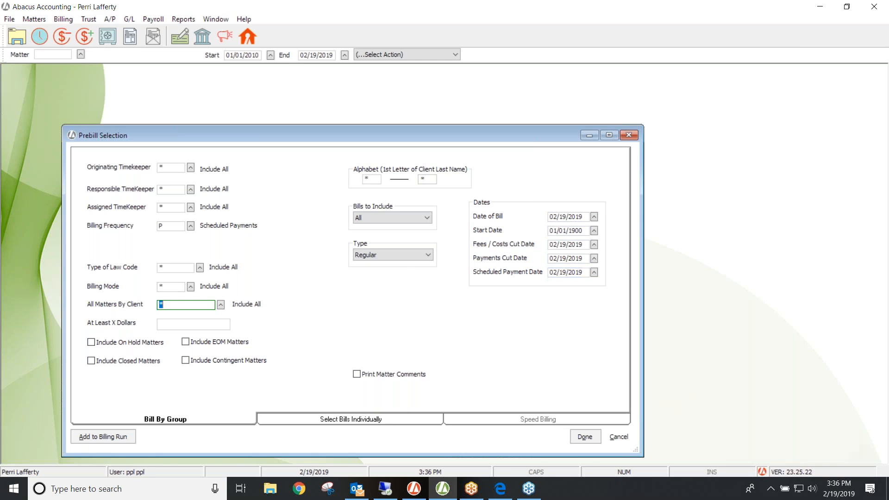
left_click(108, 437)
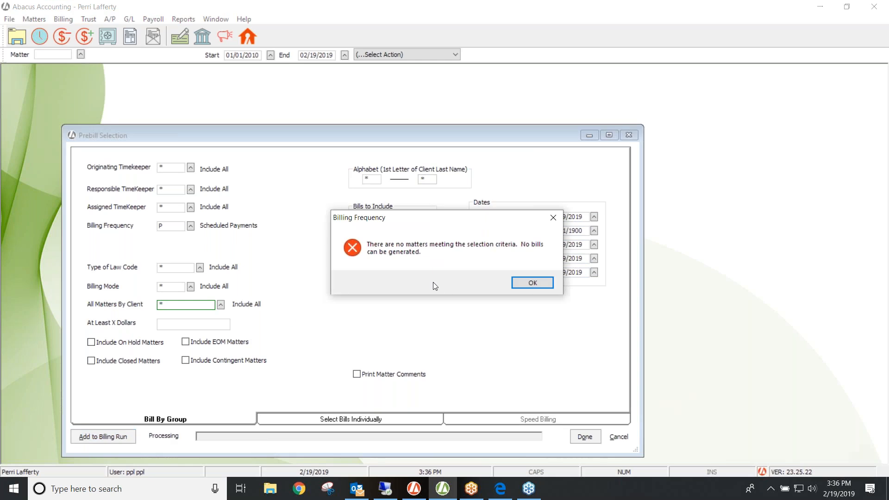
left_click(548, 283)
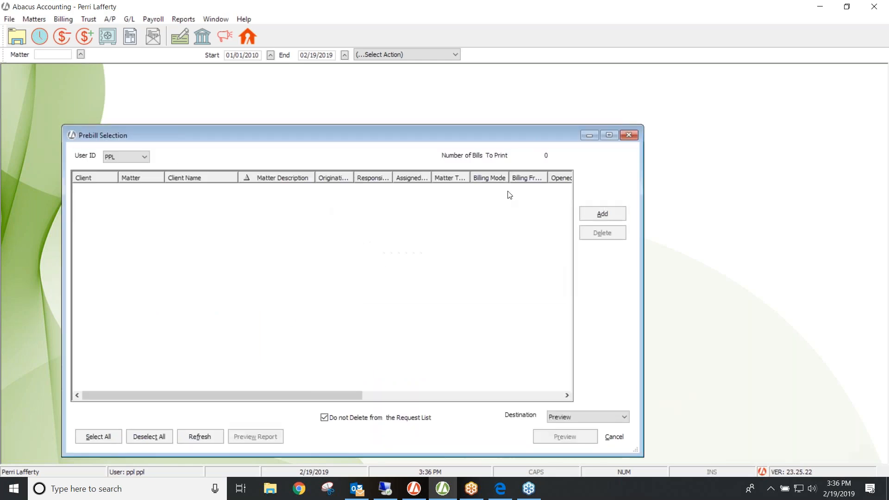
Reopen the group criteria and set the fees/costs cut date, payments cut date and scheduled payment date to 02/18/2019.
left_click(602, 214)
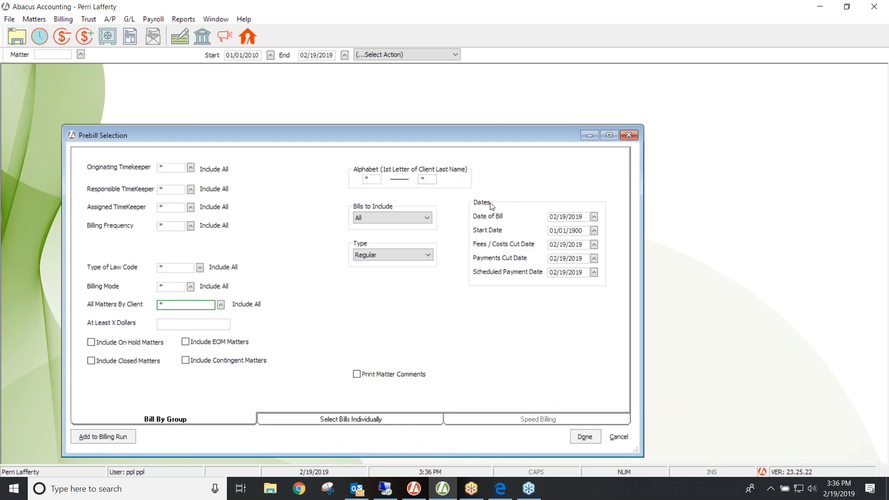
double_click(584, 242)
type("02")
key("Tab")
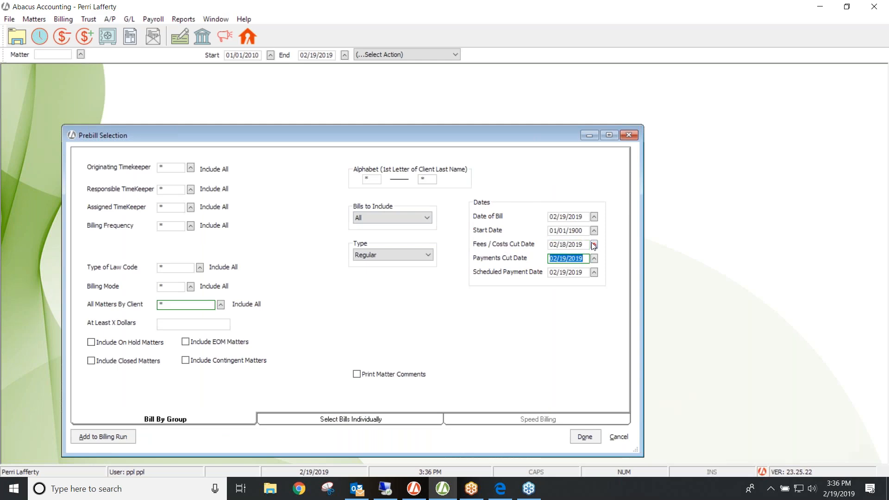
type("02/18/2019")
key("Tab")
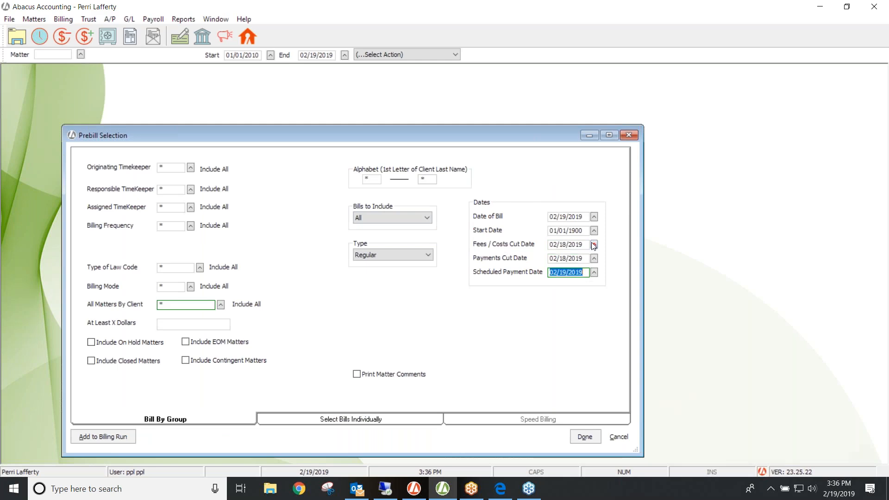
type("0")
Set the billing frequency to P for scheduled payments and add the matching matters to the billing run.
left_click(171, 226)
double_click(167, 229)
type("P")
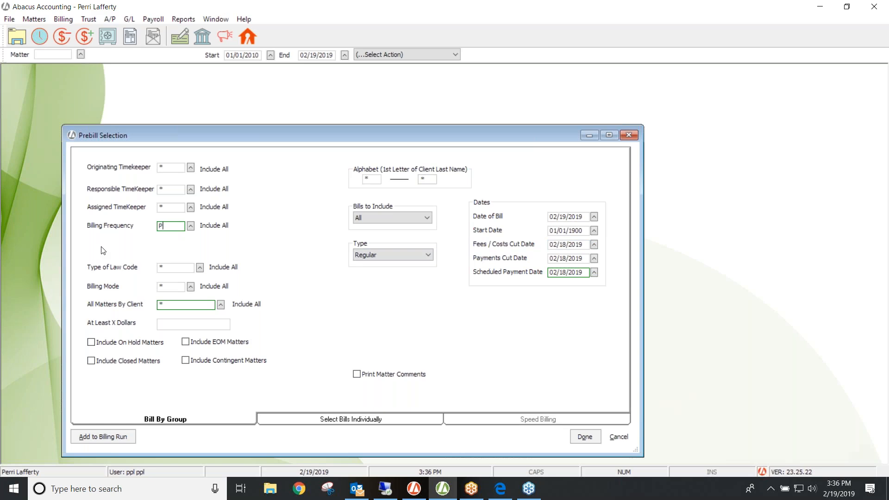
left_click(102, 437)
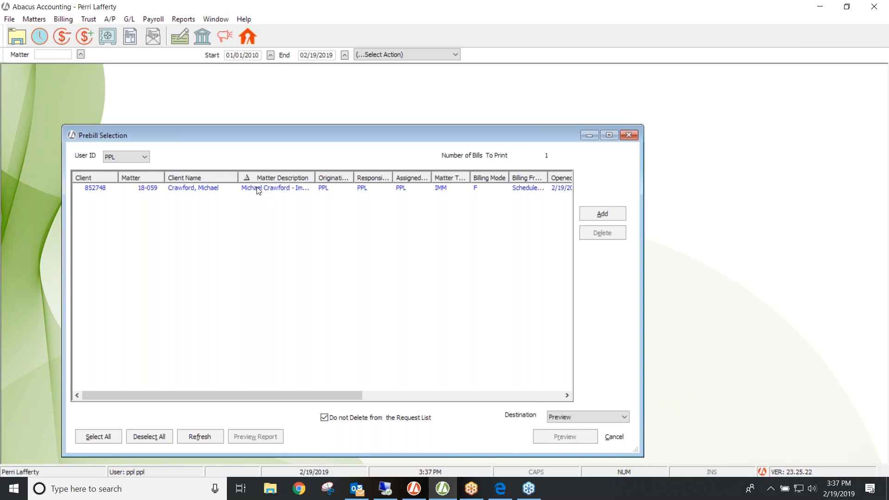
Preview the prebill for the listed immigration matter, check it down to the total amount due and close the preview.
left_click(271, 190)
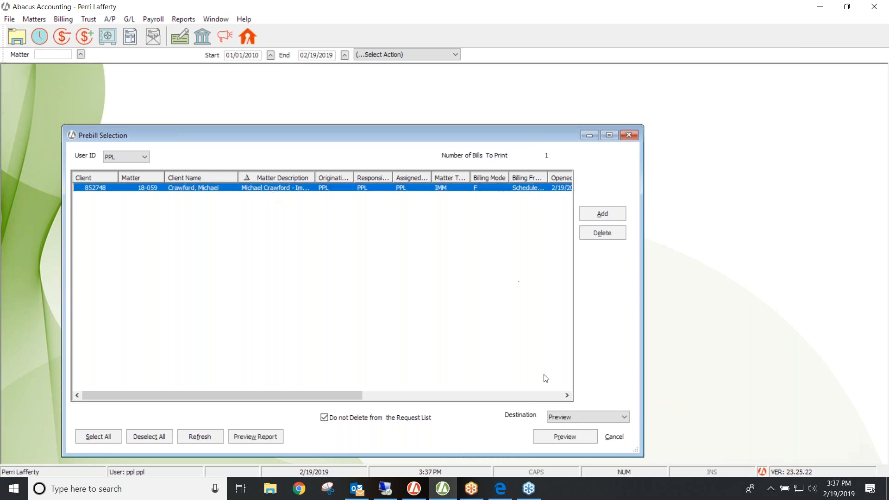
left_click(557, 437)
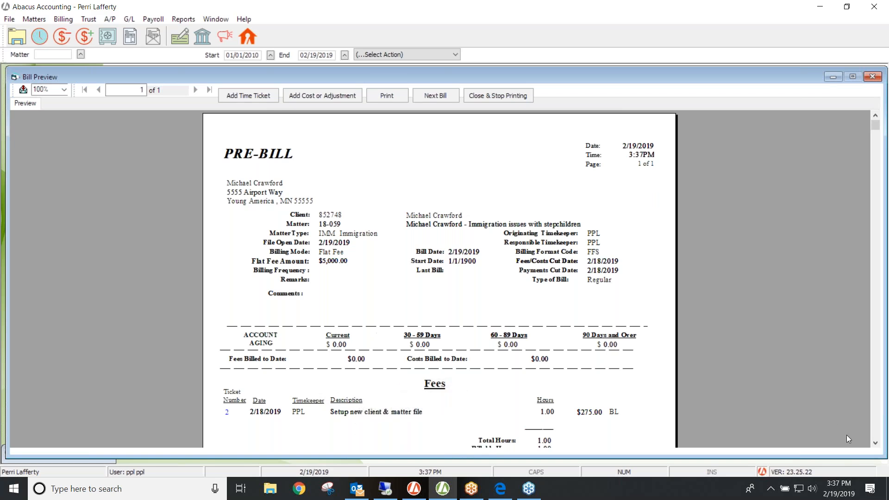
left_click(875, 443)
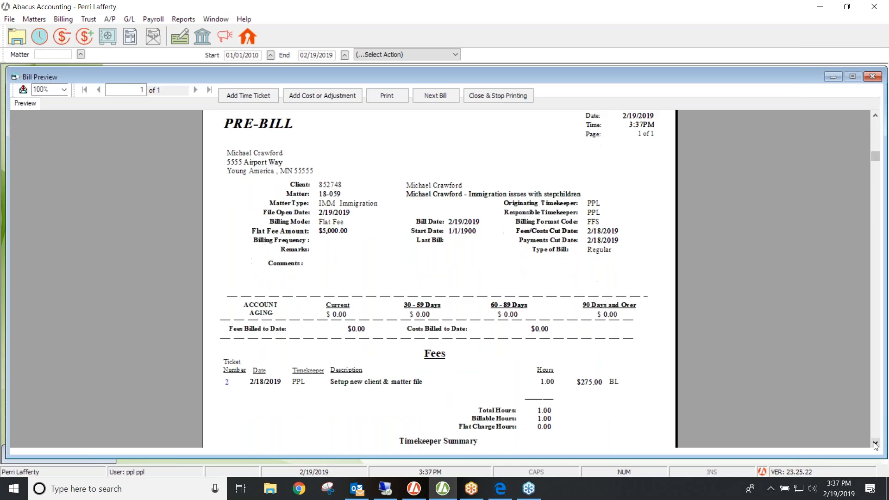
left_click(875, 443)
left_click(874, 443)
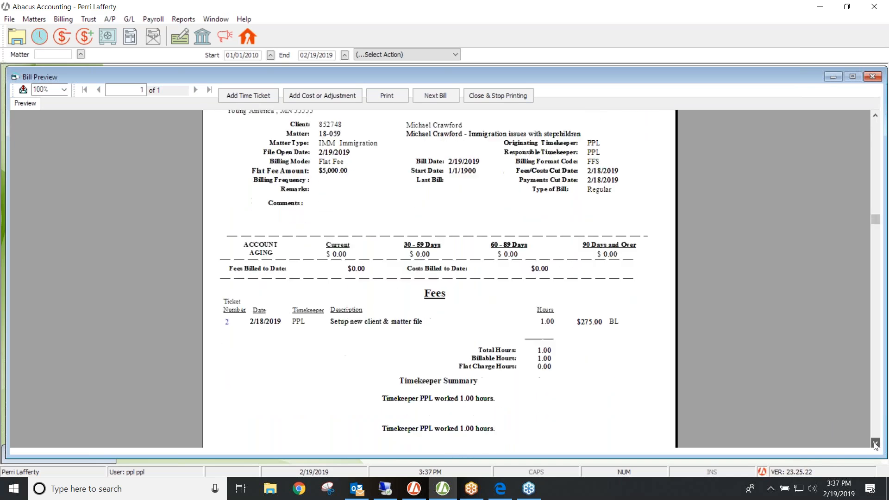
left_click(875, 443)
left_click(875, 443)
left_click(875, 443)
left_click(875, 443)
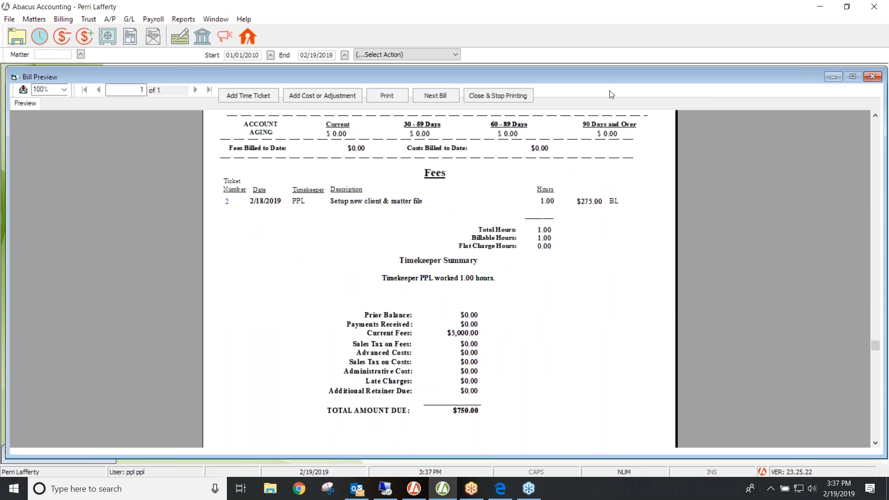
double_click(648, 77)
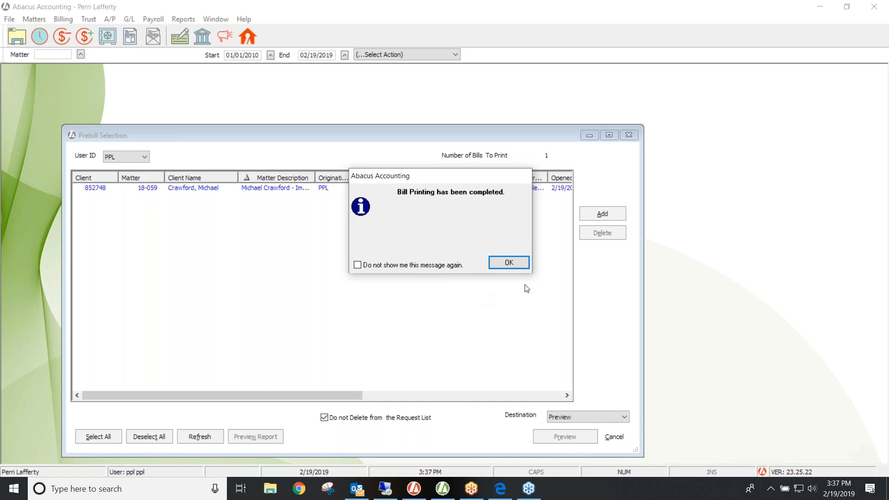
left_click(512, 261)
Find and open the client's immigration matter, review its flat fee billing settings and payment schedule, and close it.
left_click(44, 19)
left_click(50, 33)
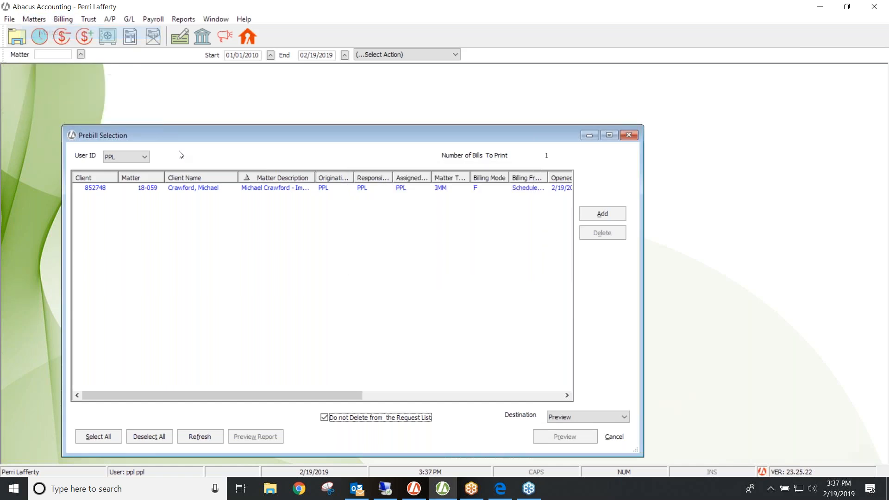
type("crawford")
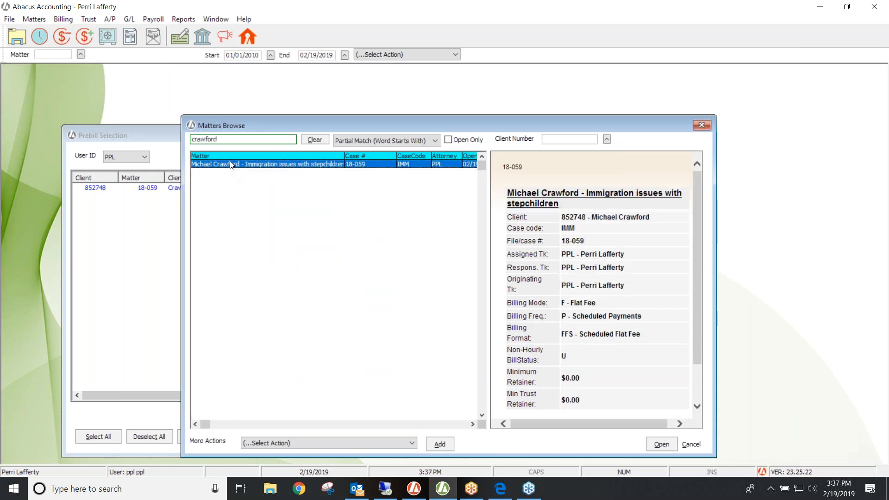
double_click(231, 165)
left_click(281, 354)
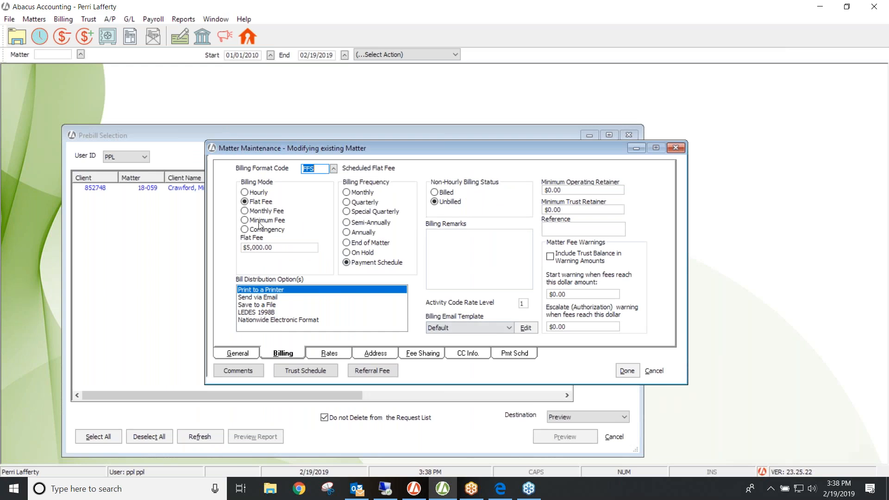
left_click(263, 247)
left_click(518, 352)
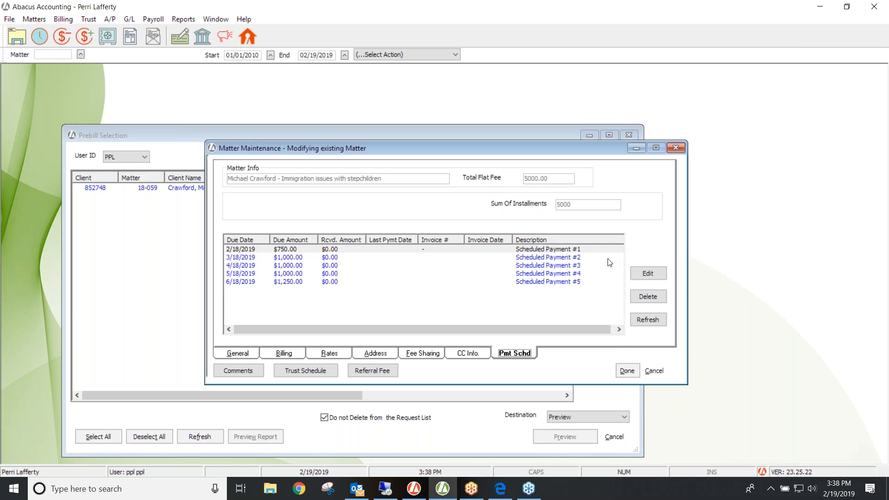
left_click(627, 370)
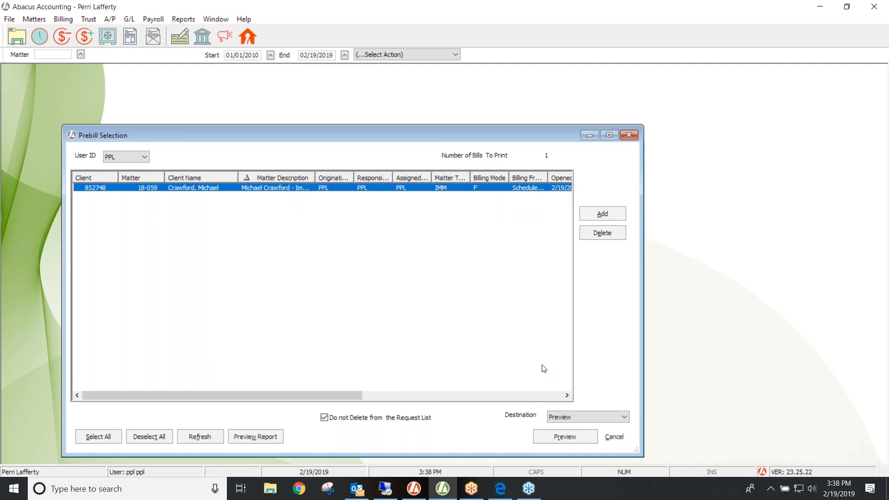
Preview the same prebill again to examine its fees and totals, and close the preview and the prebill selection.
left_click(576, 439)
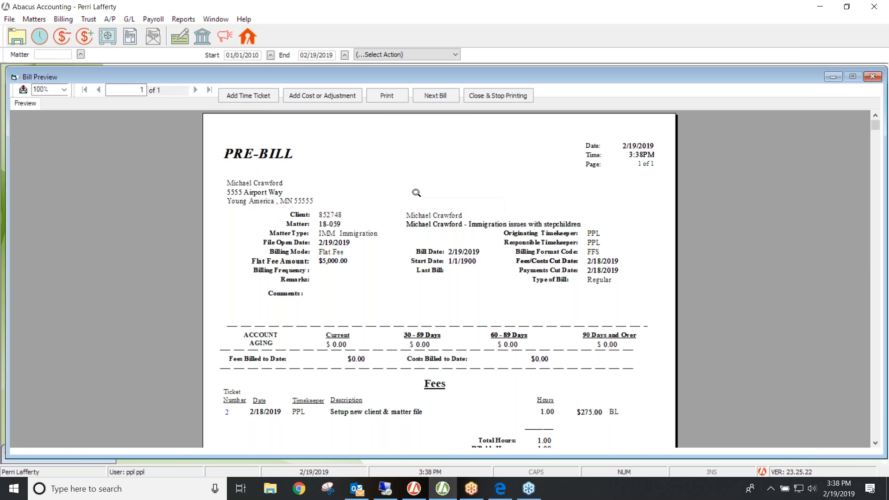
left_click(874, 444)
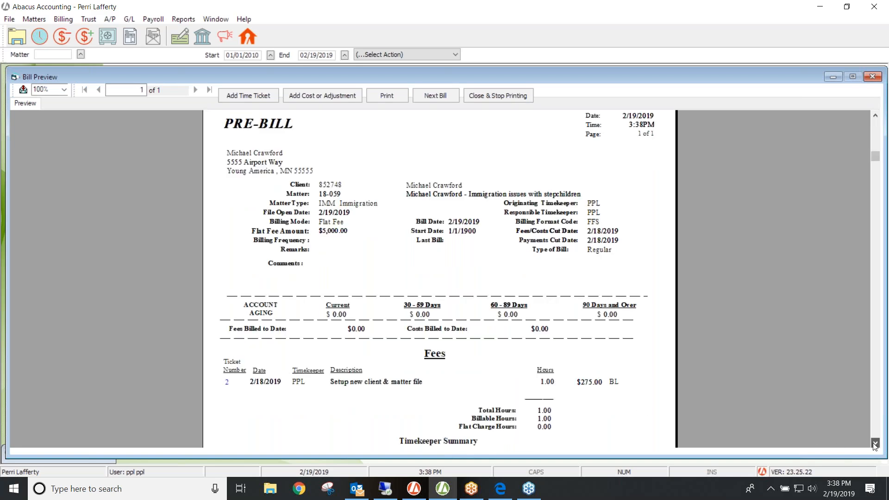
left_click(874, 444)
left_click(874, 444)
left_click(874, 444)
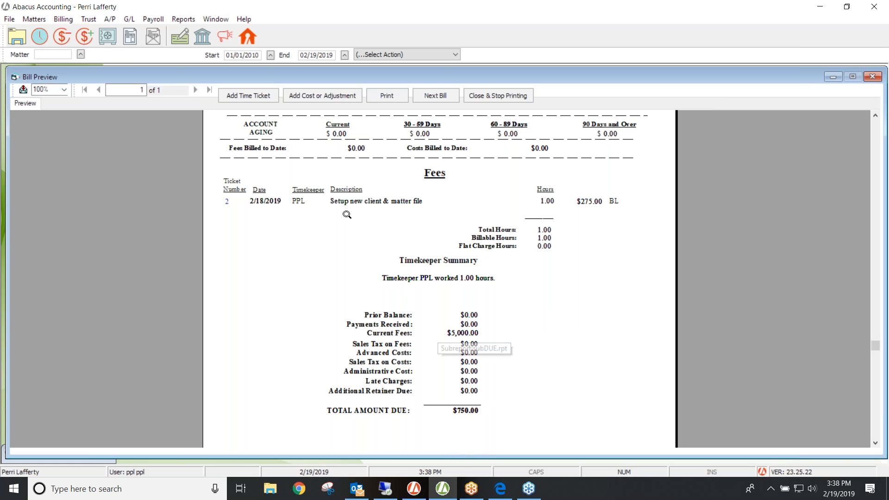
left_click(510, 95)
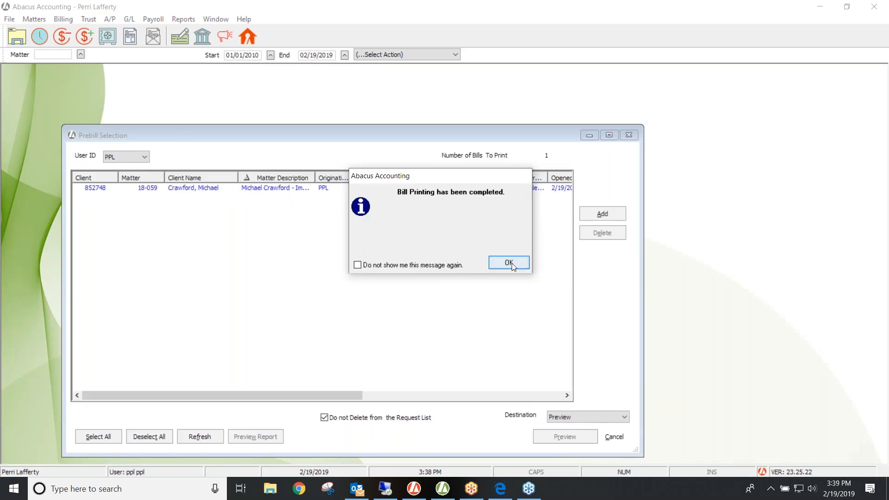
left_click(509, 262)
left_click(629, 135)
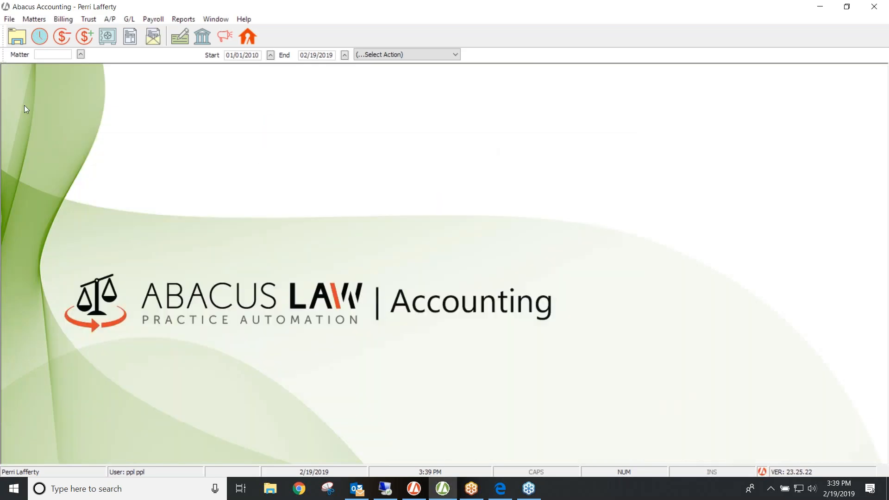
Start printing bills, individually select the client's immigration matter by searching the last name, and add it to the billing run.
left_click(62, 19)
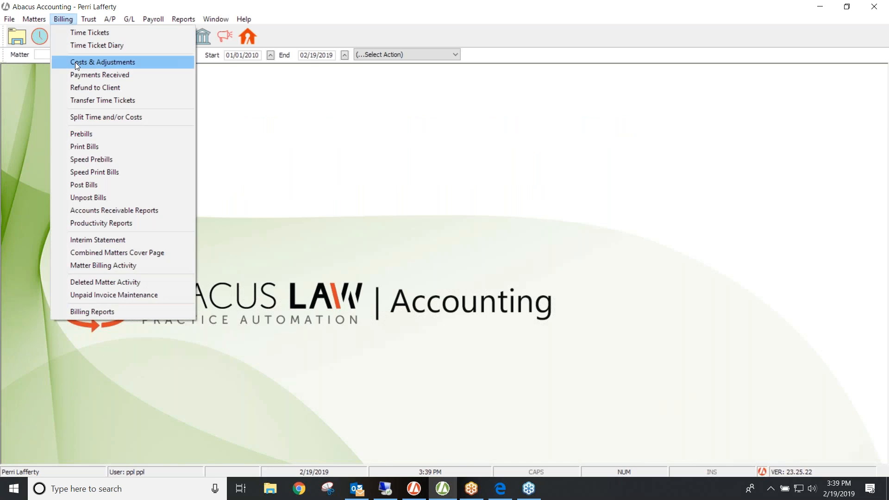
left_click(82, 145)
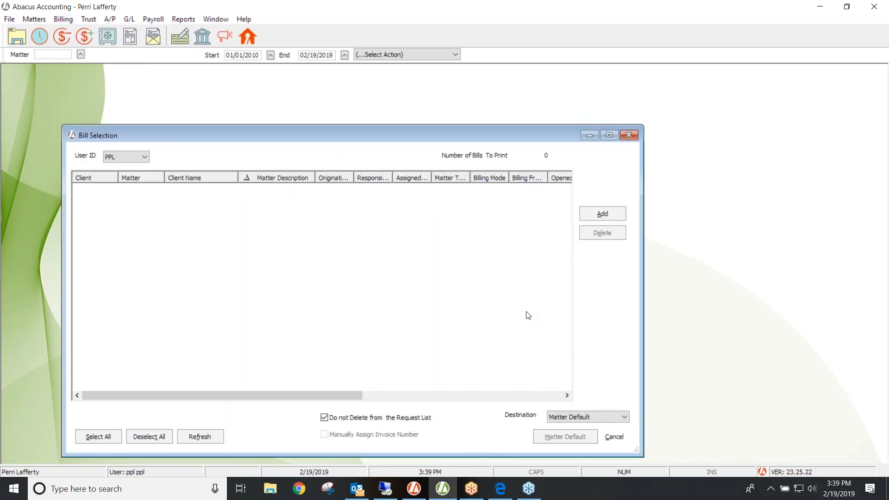
left_click(600, 214)
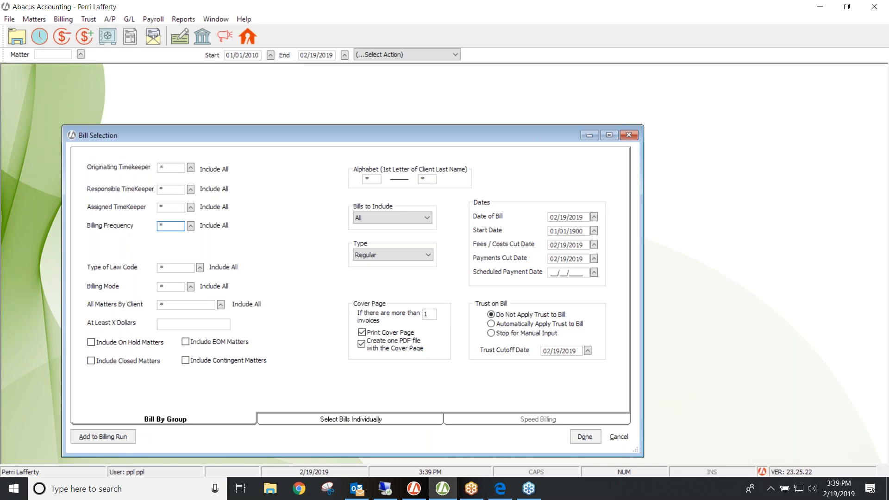
left_click(362, 420)
left_click(172, 187)
type("cra")
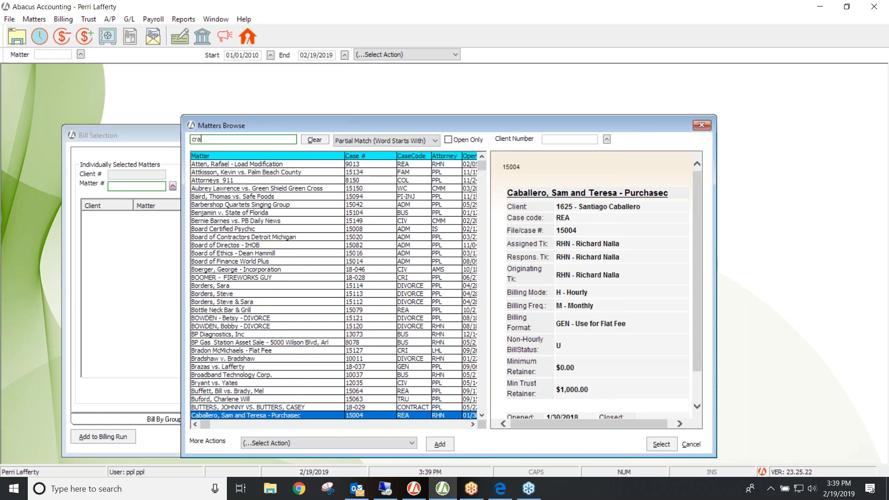
type("wford")
key("Return")
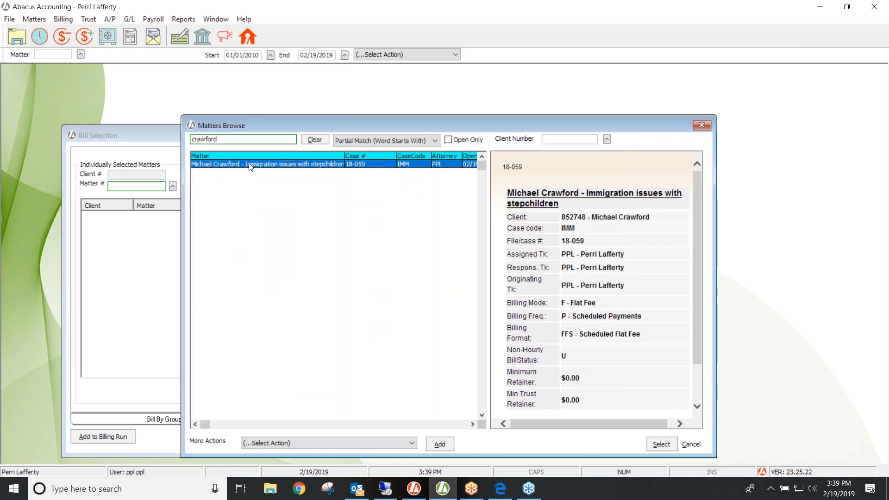
double_click(249, 165)
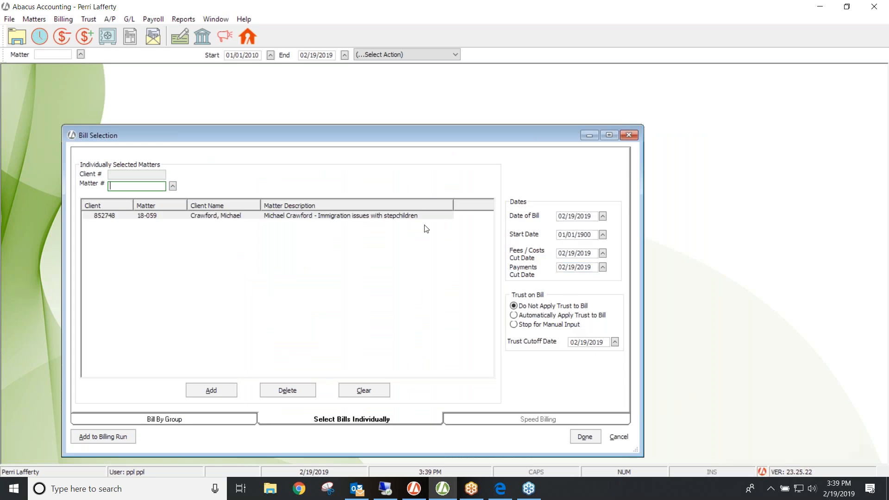
left_click(254, 216)
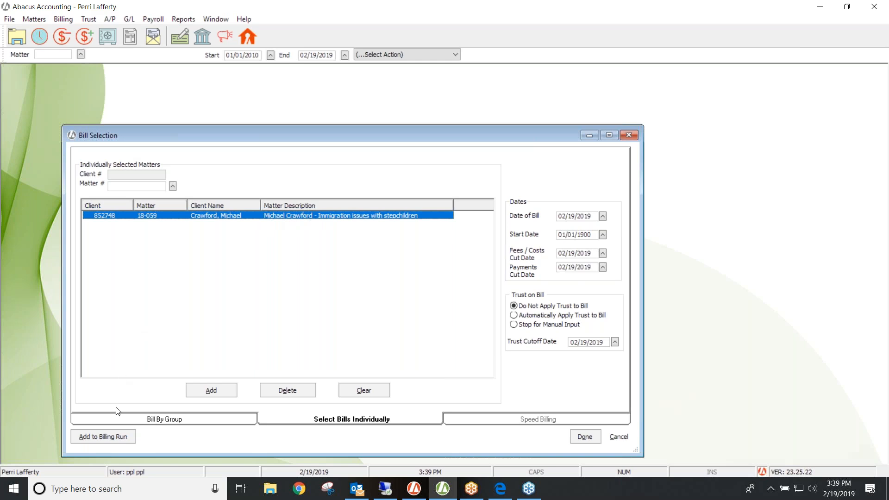
left_click(102, 437)
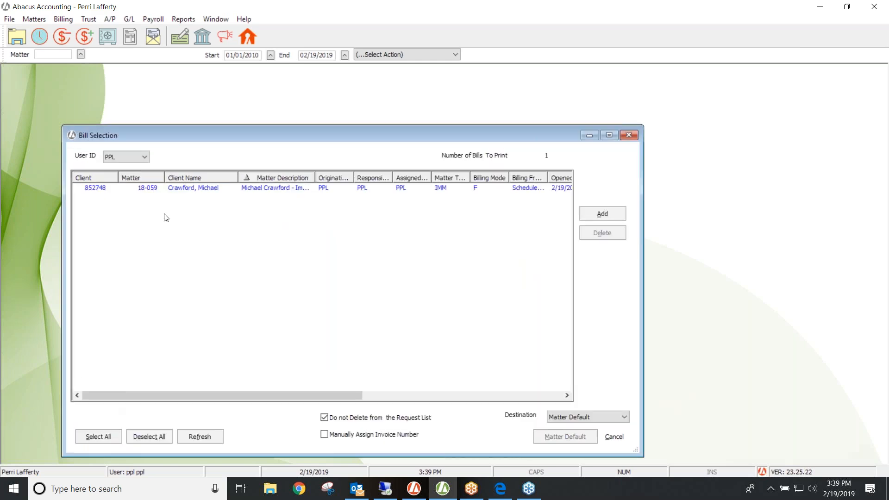
Generate the bill for the listed immigration matter with Preview as the destination.
left_click(178, 188)
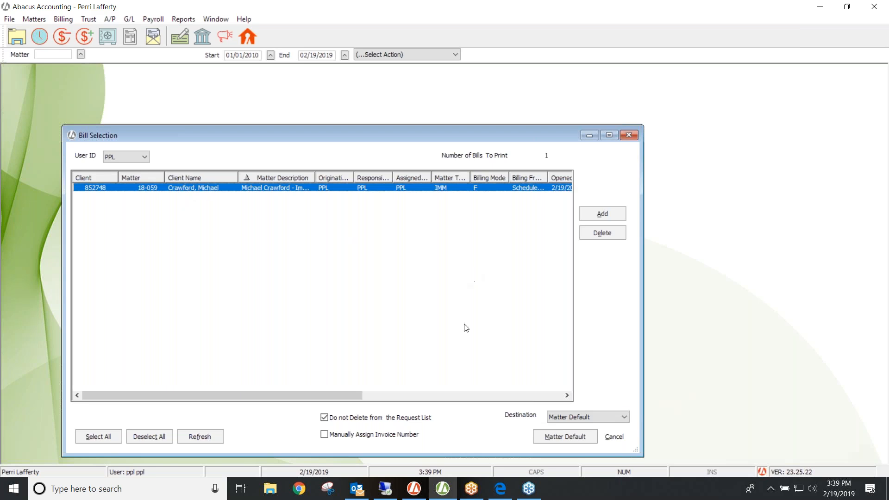
left_click(623, 417)
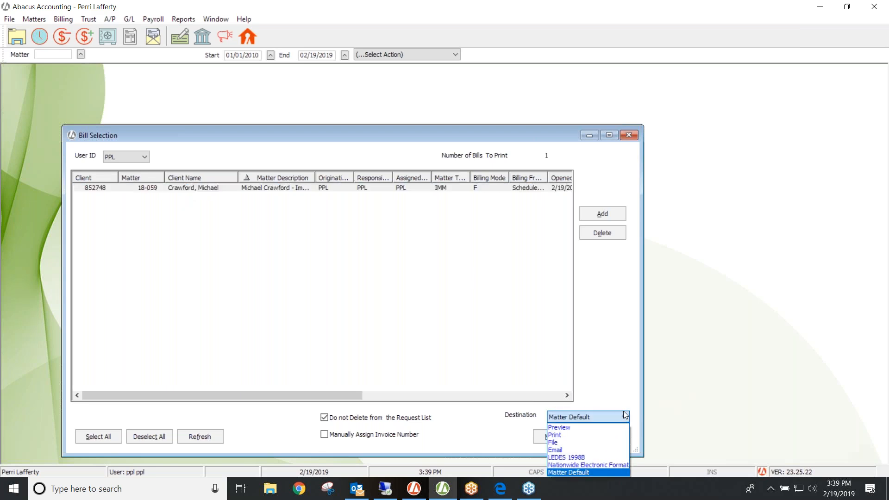
left_click(574, 434)
left_click(574, 435)
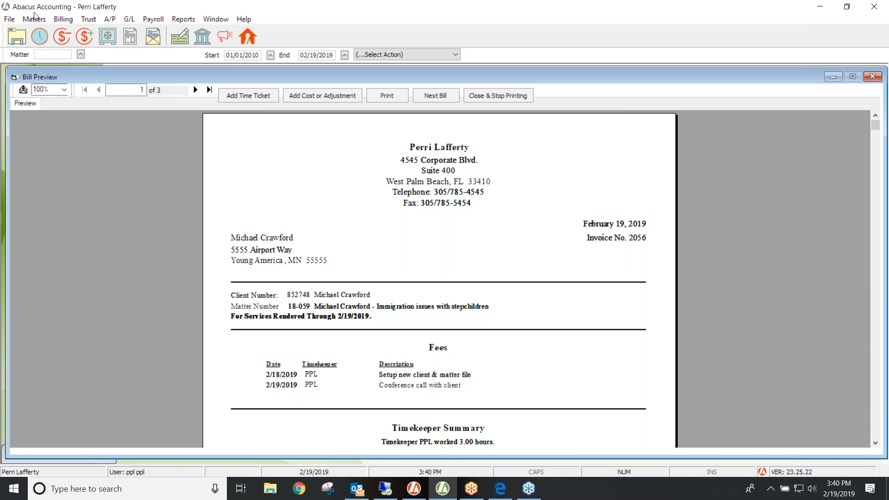
left_click(9, 19)
mouse_move(15, 30)
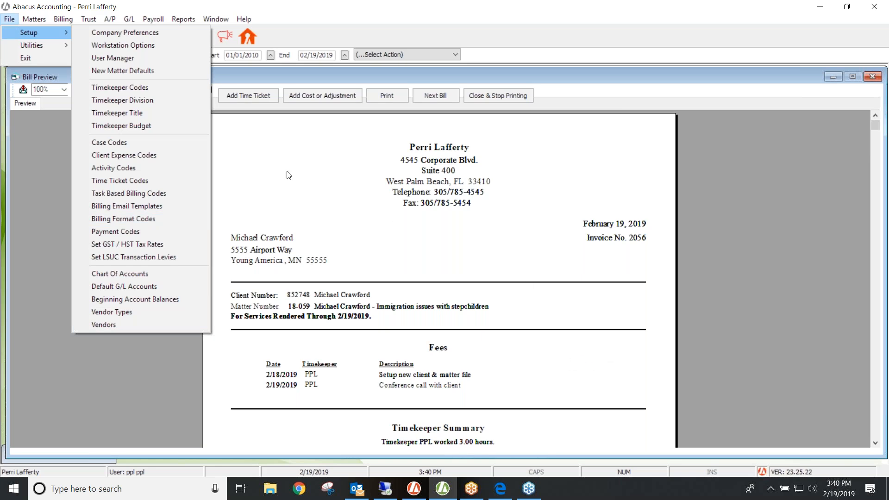
left_click(44, 152)
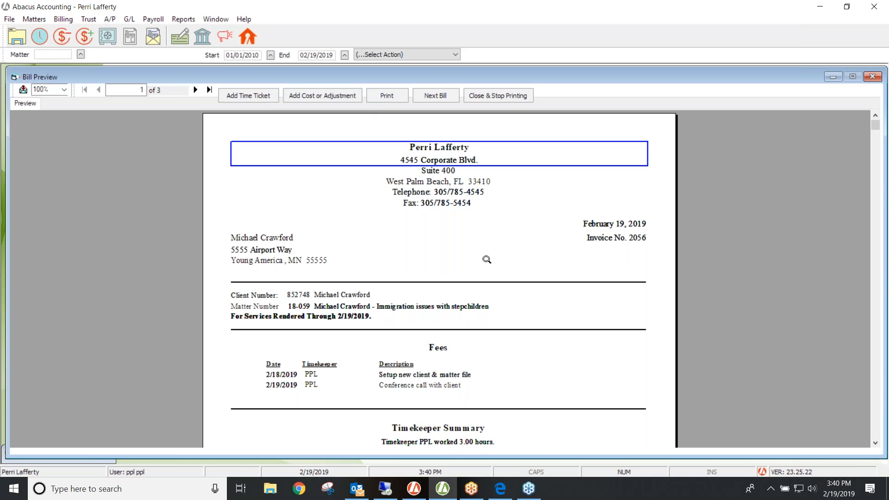
Examine the previewed bill's fees, flat fee summary and total amount due, and check its second page.
left_click(875, 442)
left_click(875, 442)
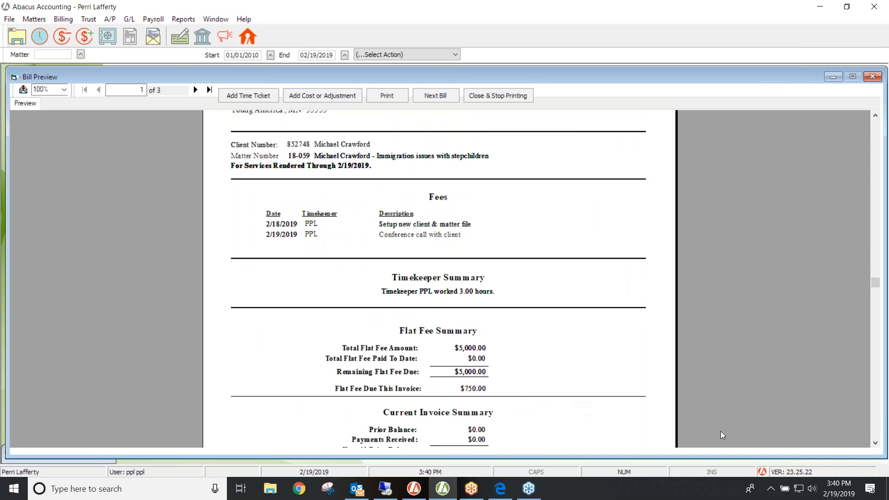
double_click(875, 442)
left_click(875, 443)
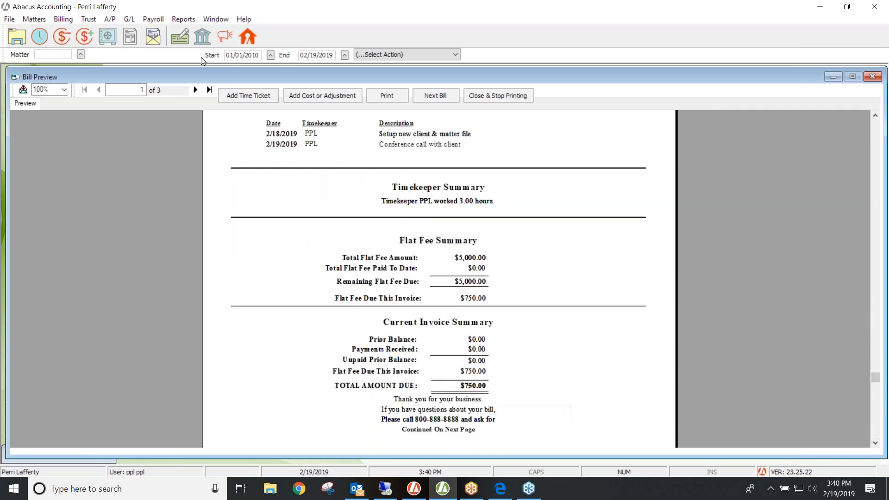
left_click(195, 89)
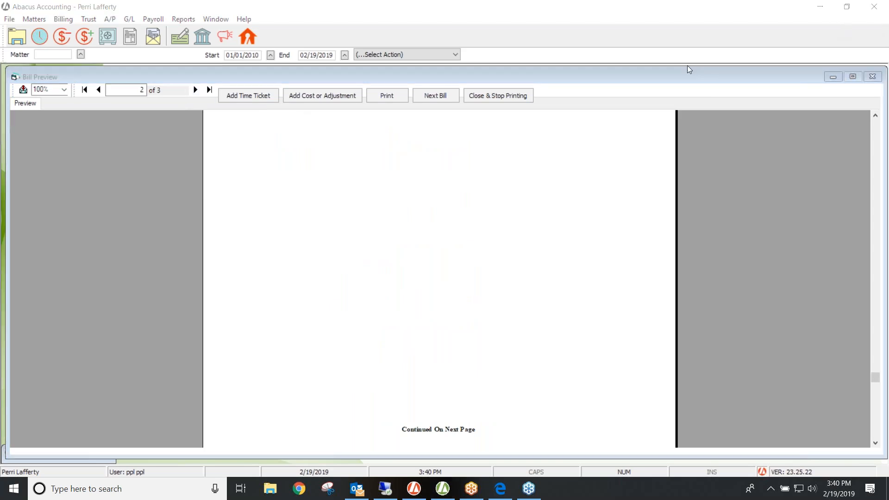
left_click(875, 115)
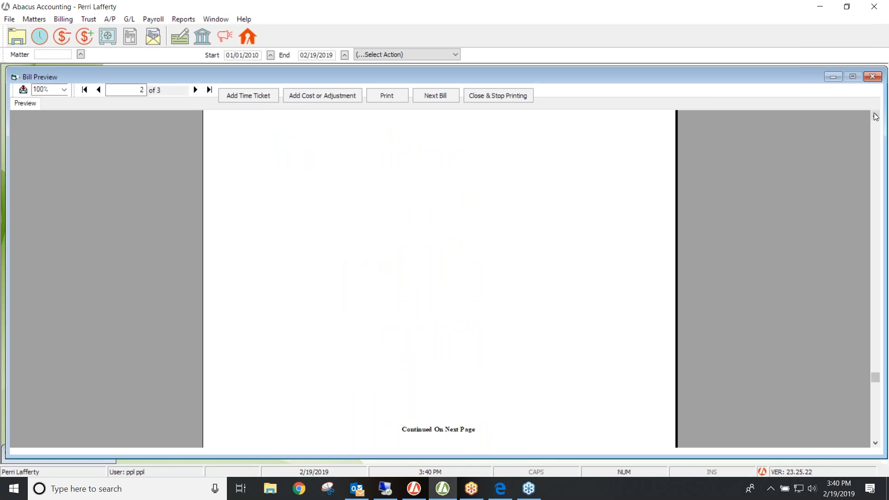
left_click(875, 116)
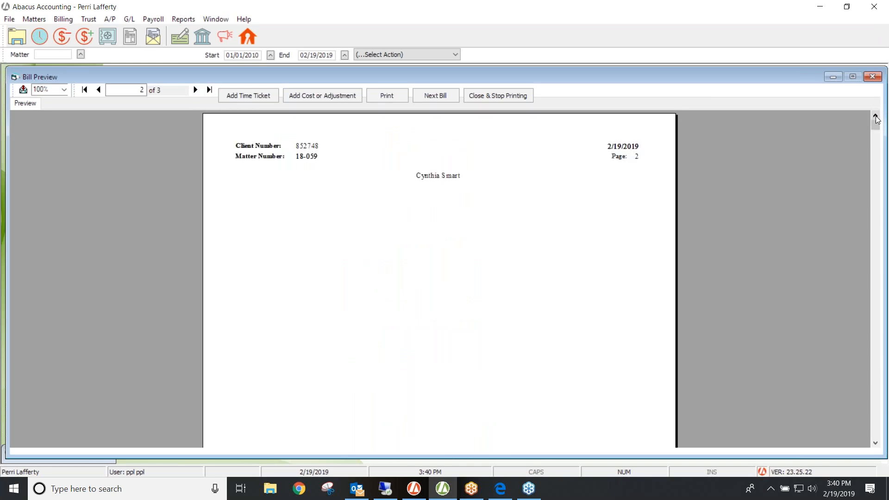
left_click(726, 64)
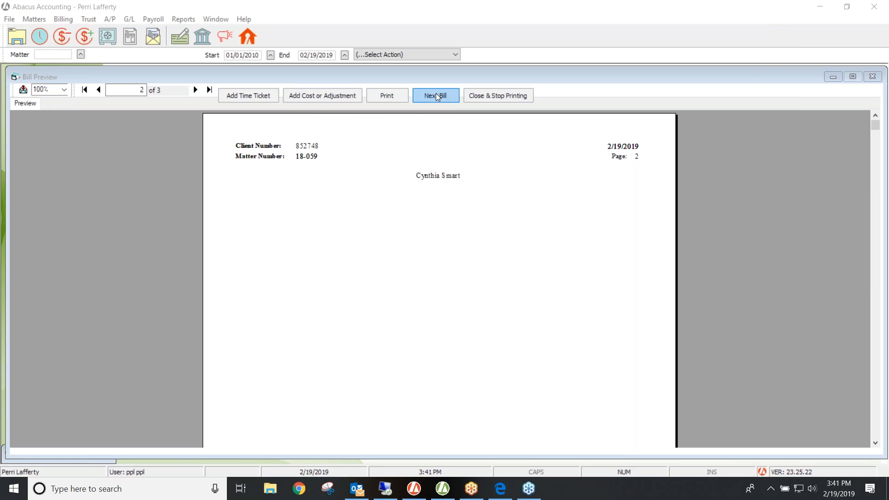
Return to the bill's first page to review its flat fee summary, and close the preview and the bill selection.
left_click(85, 91)
left_click(85, 91)
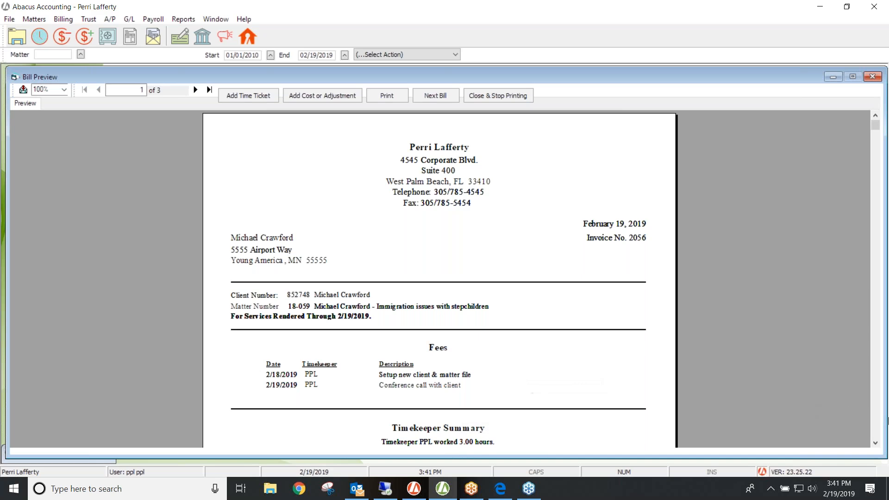
left_click(875, 442)
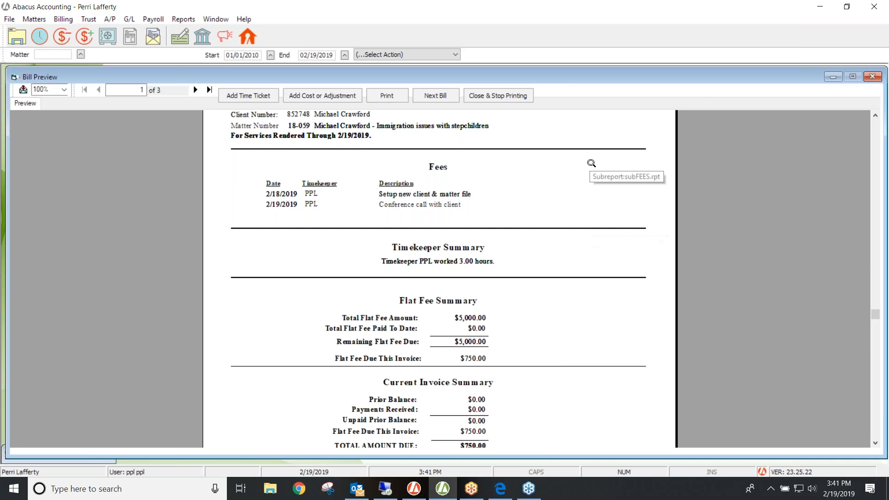
left_click(490, 96)
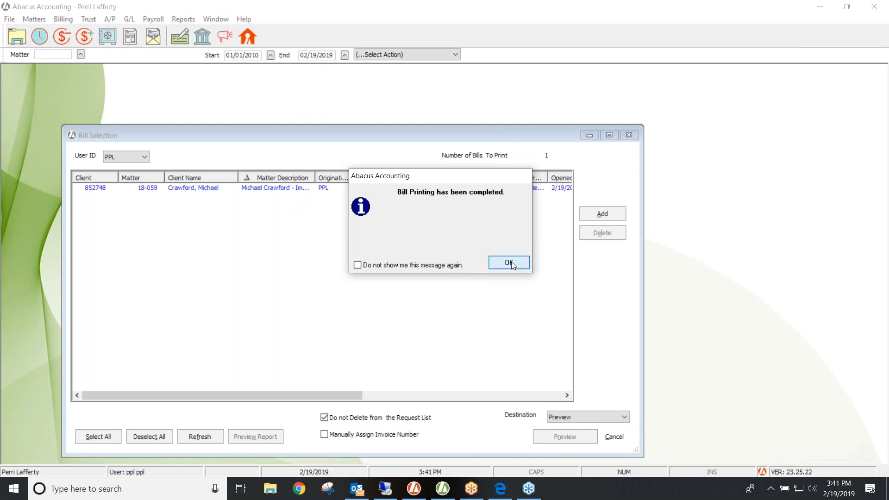
left_click(509, 263)
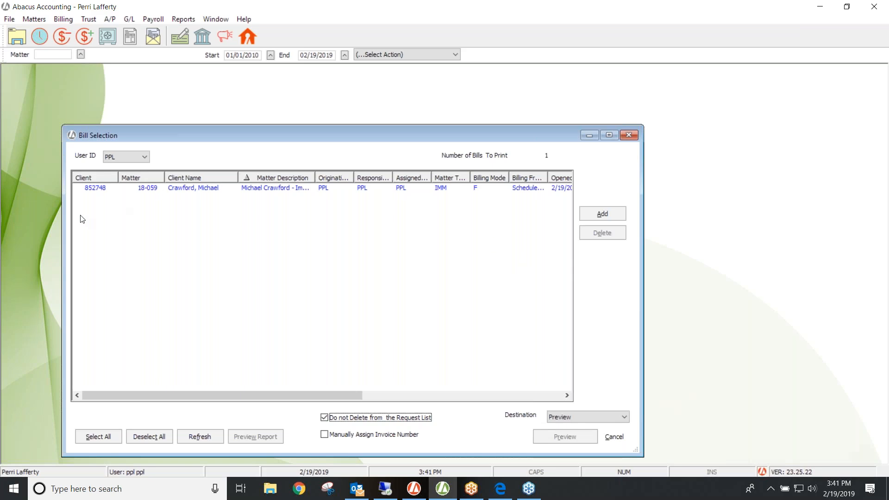
left_click(629, 136)
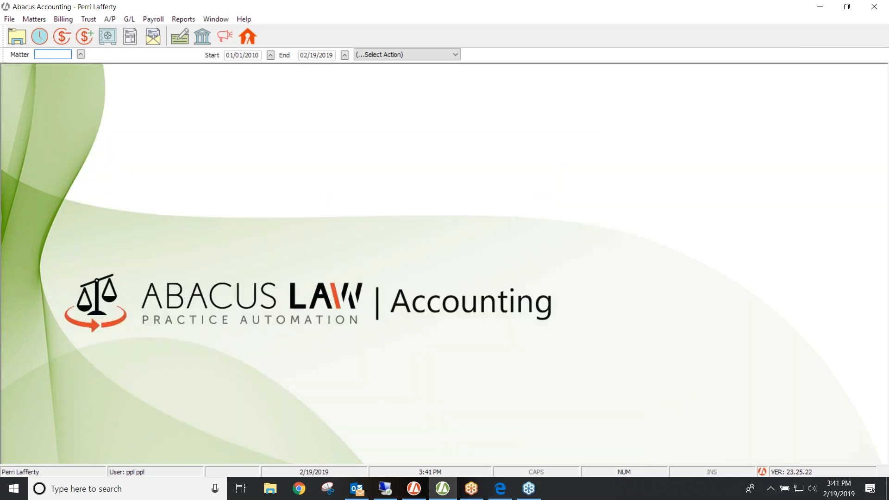
Post the client's waiting flat fee bill with posting date 02/19/2019 and close the list of bills waiting to be posted.
left_click(37, 17)
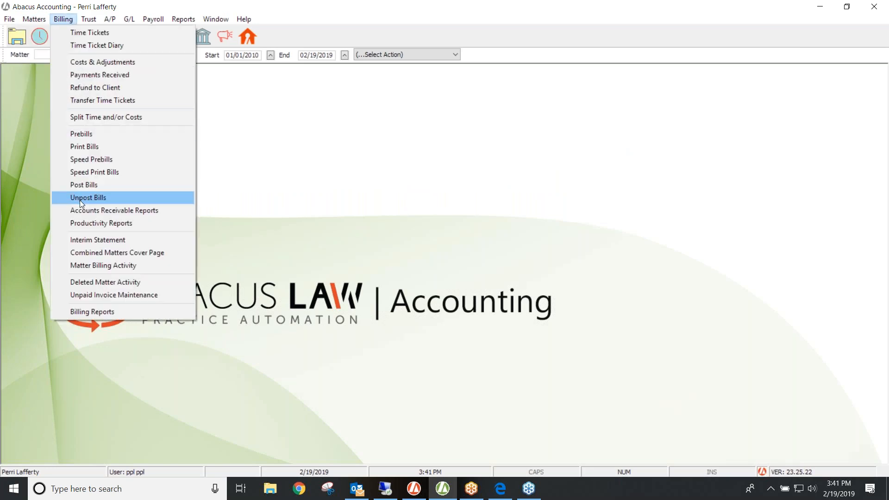
left_click(84, 184)
left_click(256, 227)
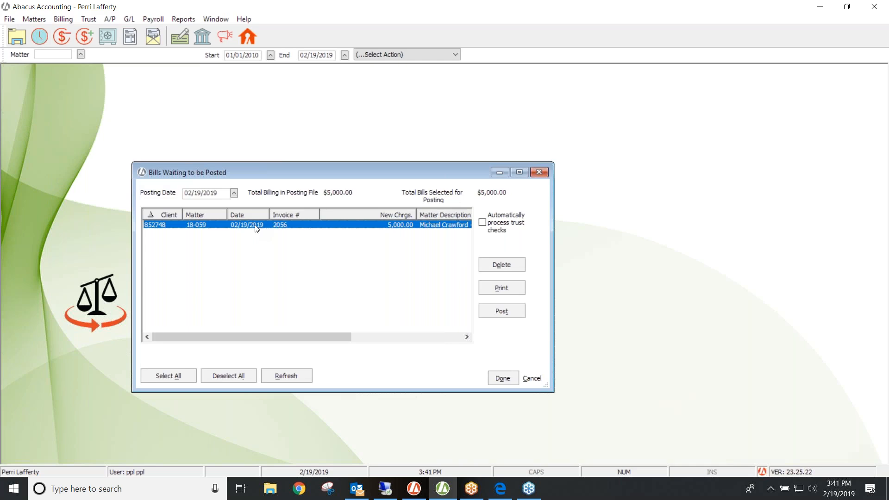
left_click(517, 312)
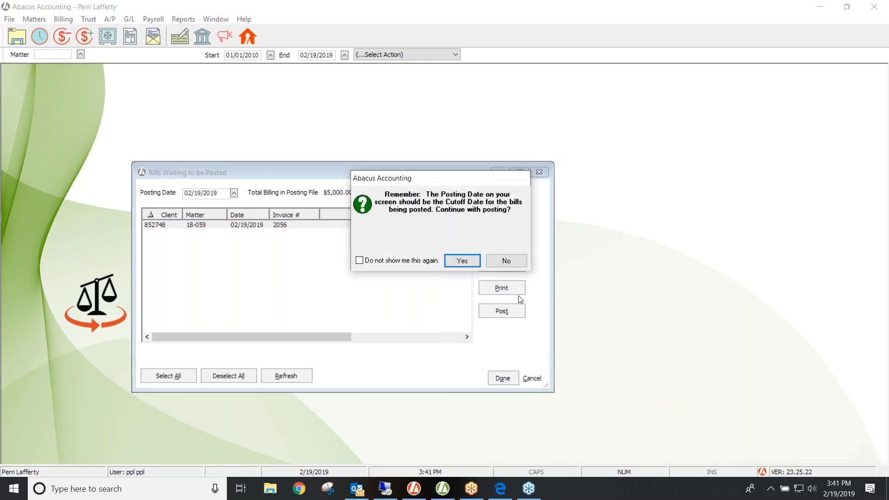
left_click(460, 260)
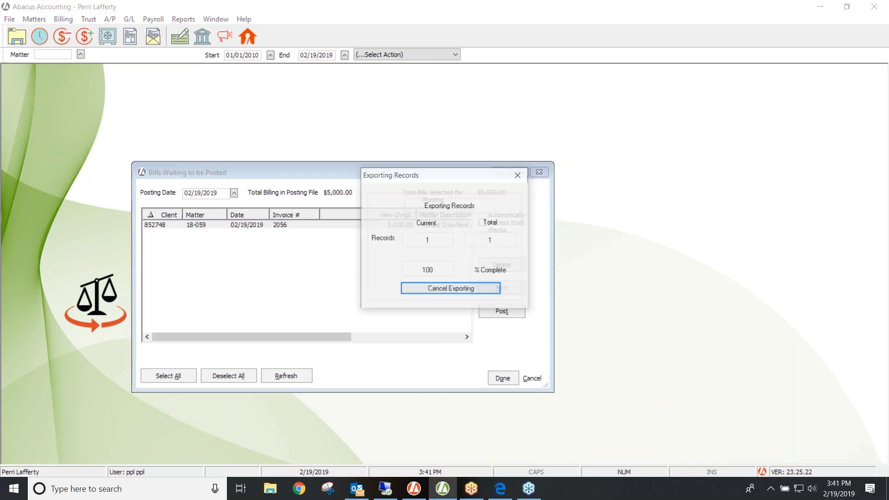
left_click(539, 171)
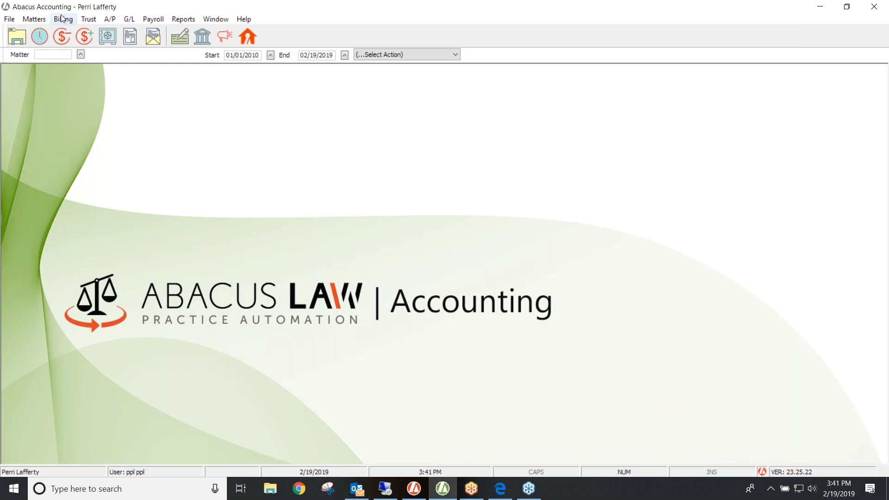
Find and open the client's immigration matter, check its payment schedule for the posted invoice, and close the matter.
left_click(46, 19)
left_click(50, 32)
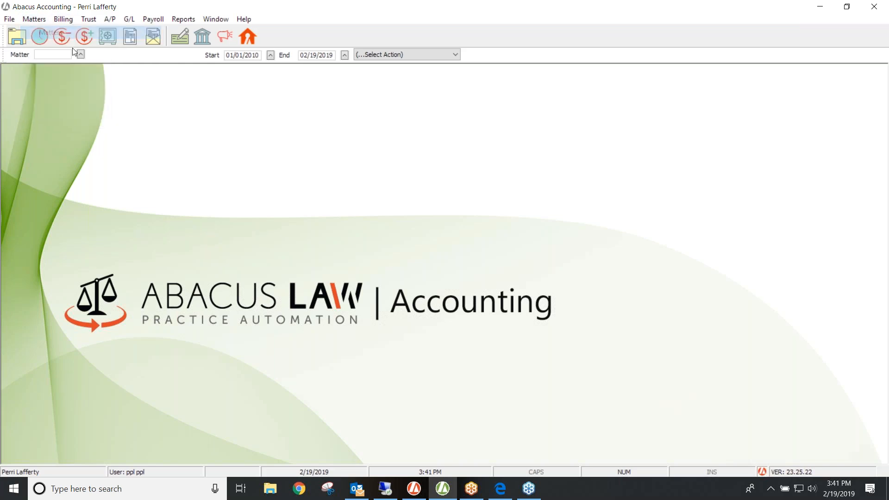
type("crawfor")
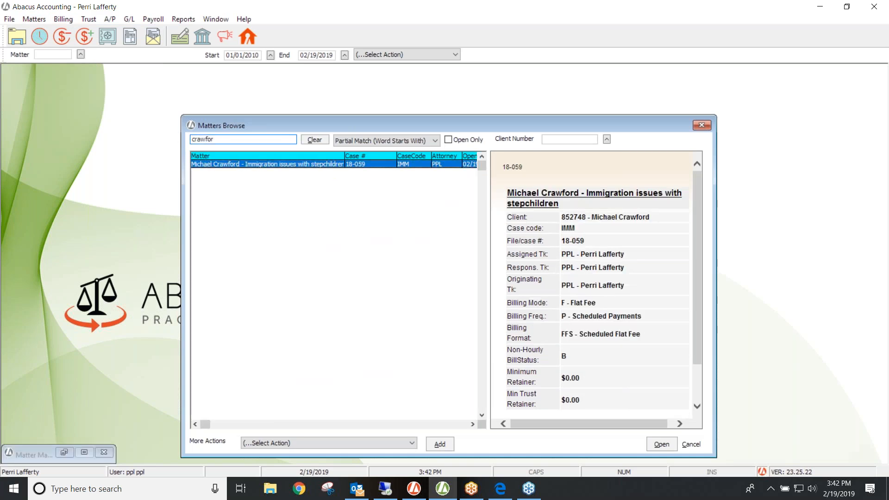
key("Return")
left_click(517, 354)
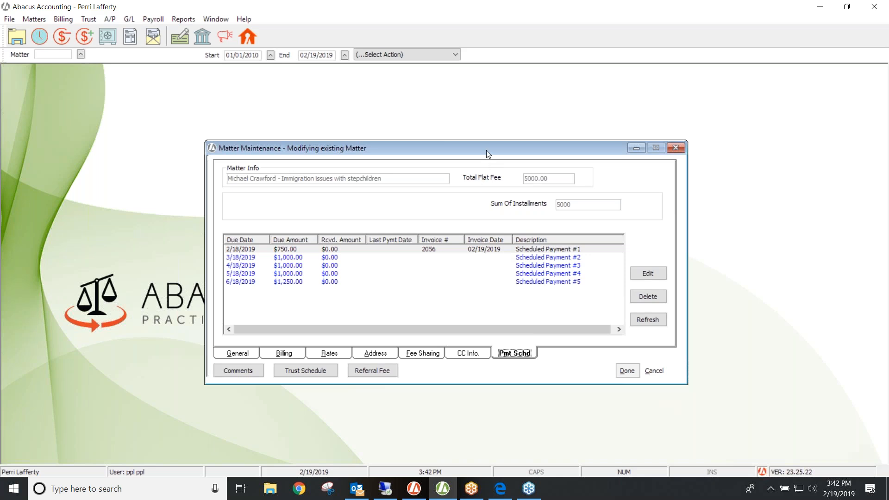
left_click_drag(478, 148, 373, 161)
left_click(570, 161)
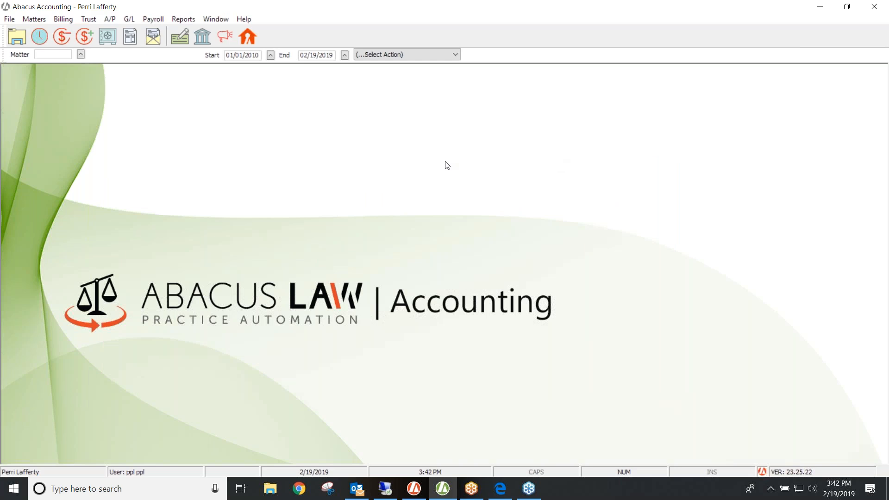
Open the matter reports and choose the Flat Fee Schedule Detail report.
left_click(32, 21)
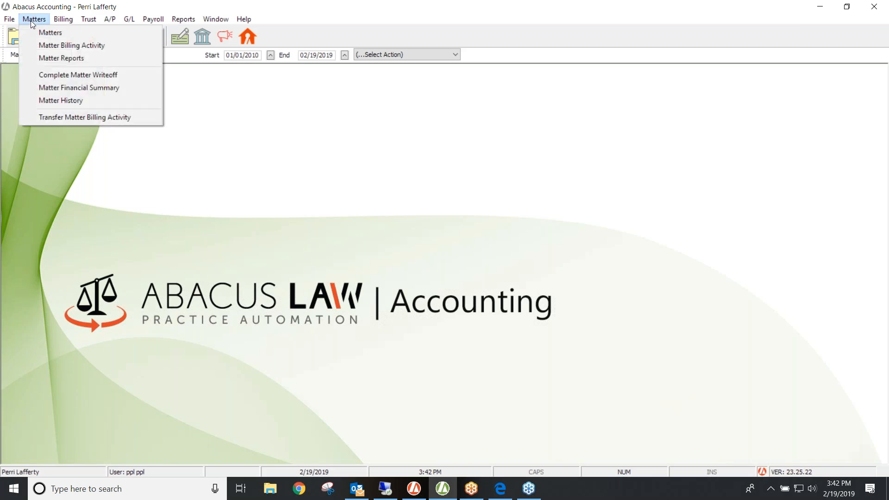
left_click(48, 59)
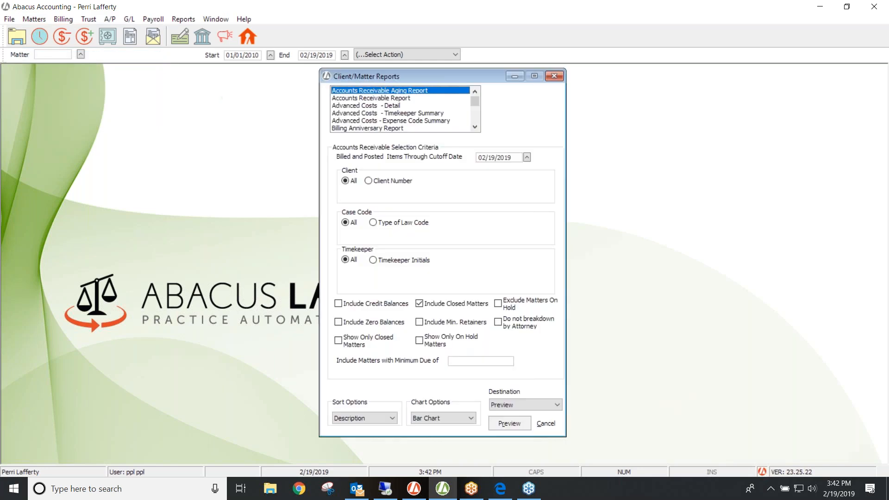
left_click(475, 127)
left_click(475, 127)
left_click(474, 127)
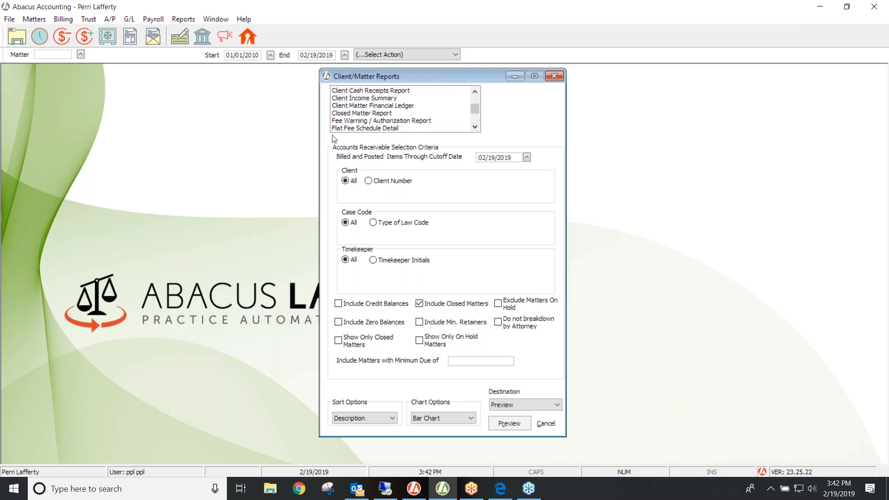
left_click(372, 130)
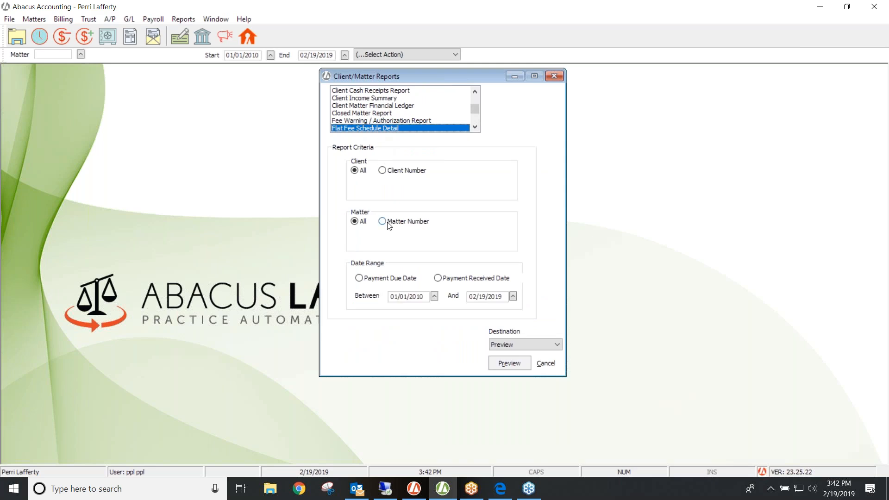
Set the report's date range to start on 02/01/2019 and preview the flat fee schedule for all clients and matters.
left_click(408, 296)
double_click(422, 295)
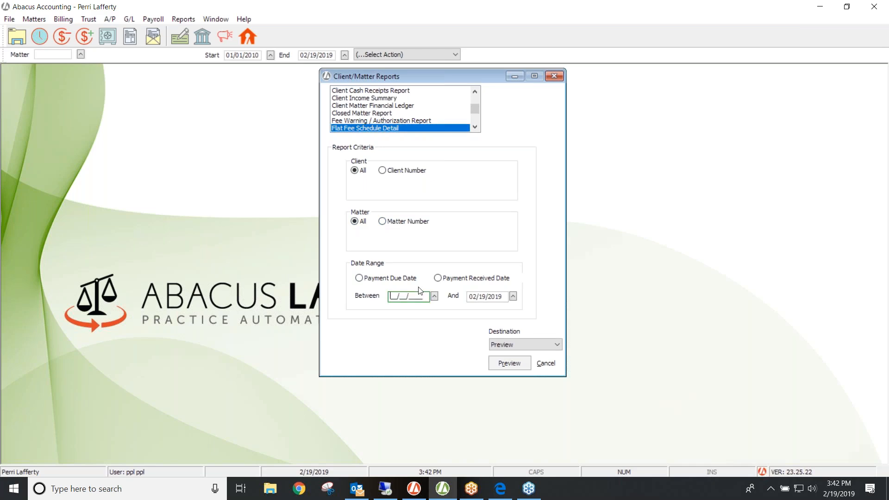
type("02/01/2019")
key("Tab")
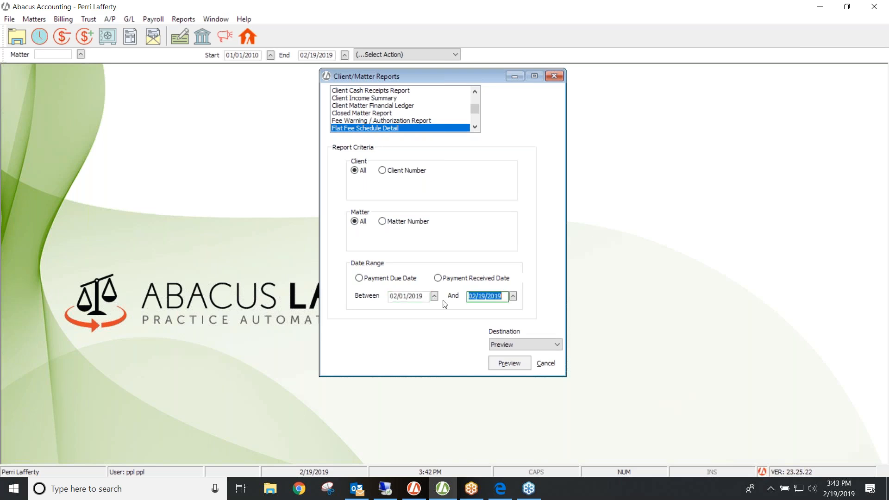
left_click(503, 364)
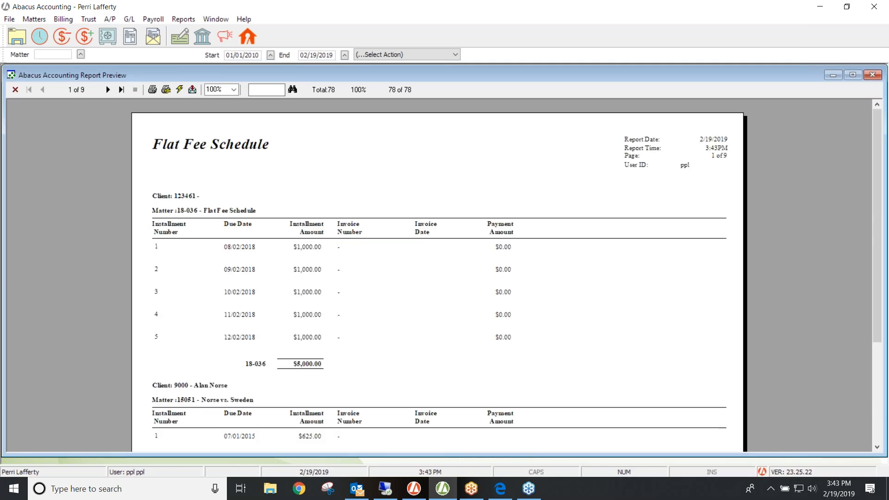
Examine the flat fee schedule's installments, posted invoices and grand total across its pages, and close the preview and the report selection.
left_click(108, 89)
left_click(108, 89)
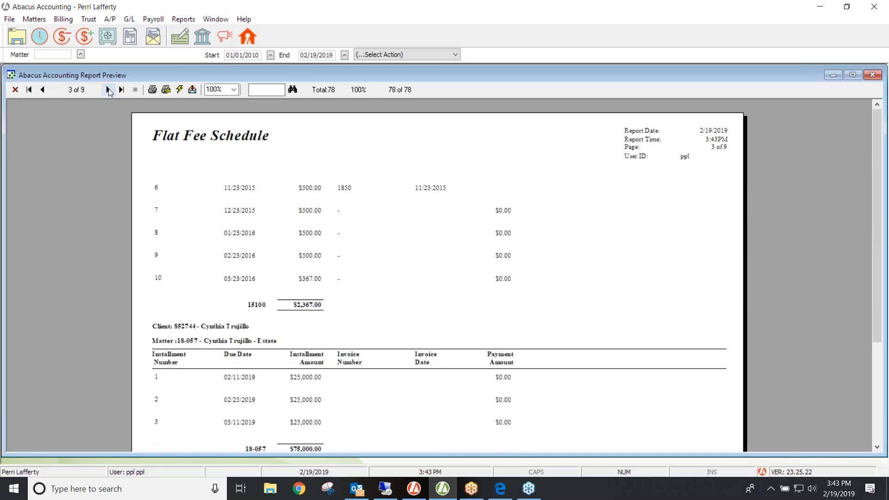
left_click(108, 89)
left_click(108, 90)
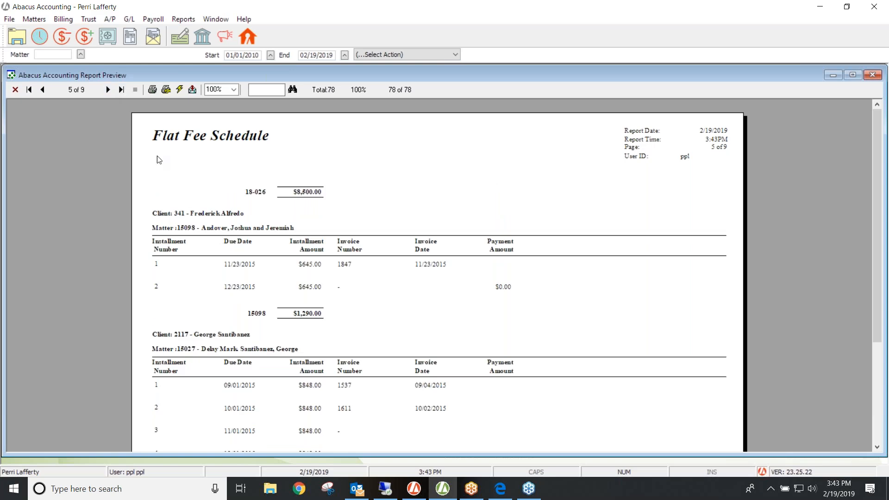
left_click(121, 90)
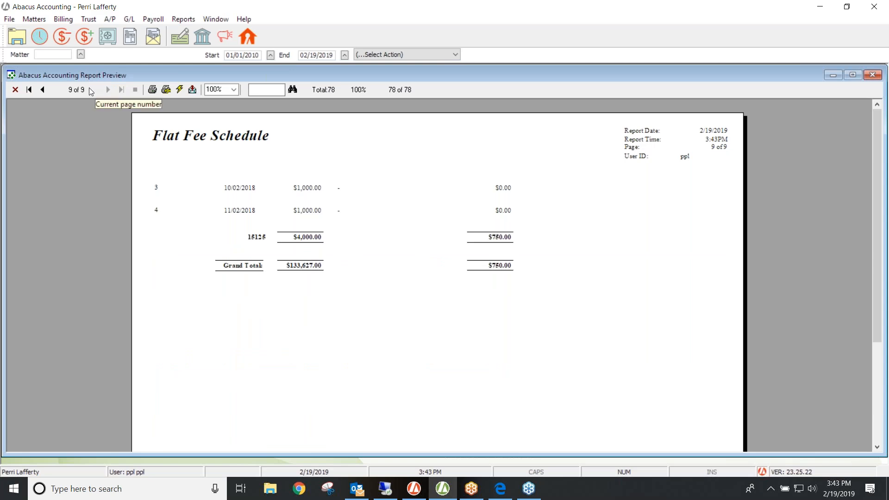
left_click(42, 90)
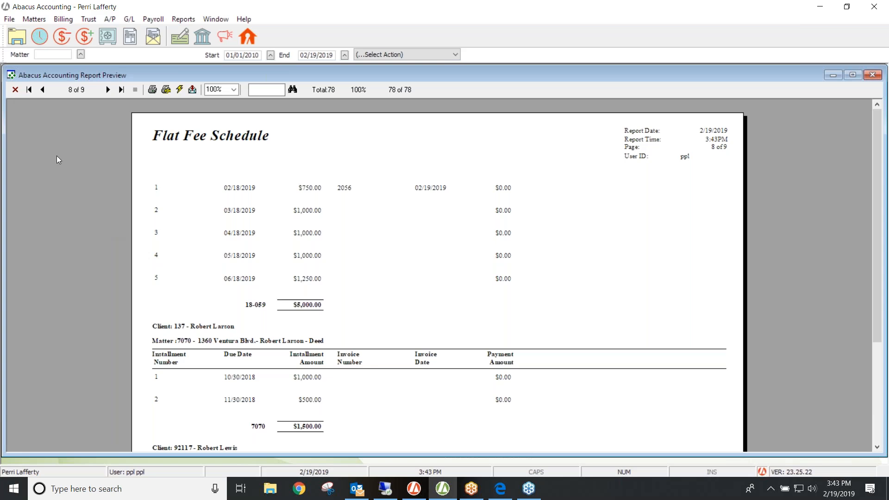
left_click(15, 89)
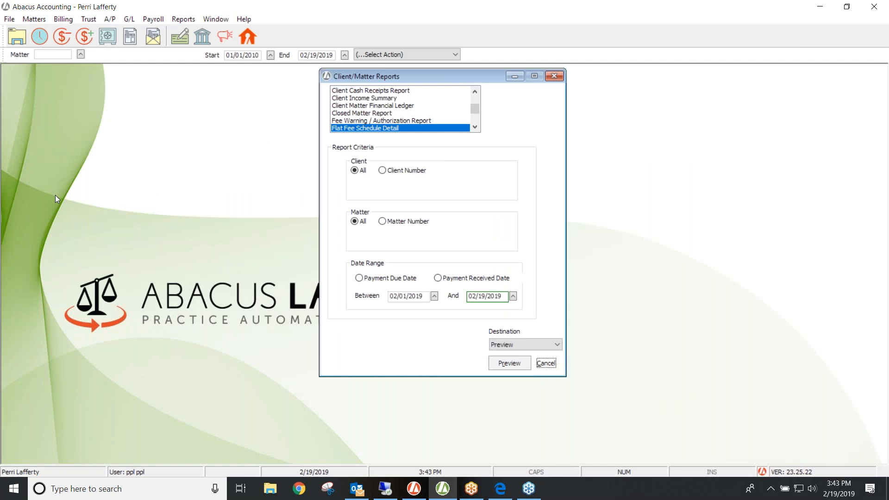
left_click(555, 75)
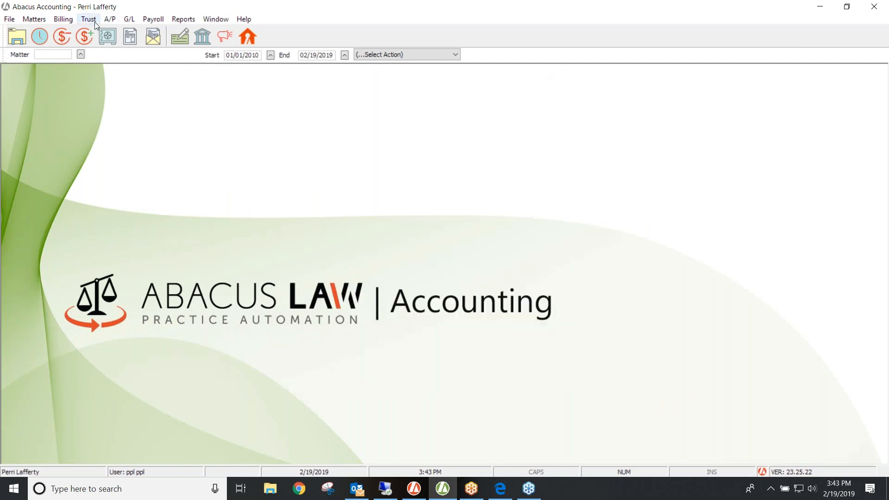
Open the billing accounts receivable reports and preview the Accounts Receivable Report for all clients through 02/19/2019.
left_click(56, 22)
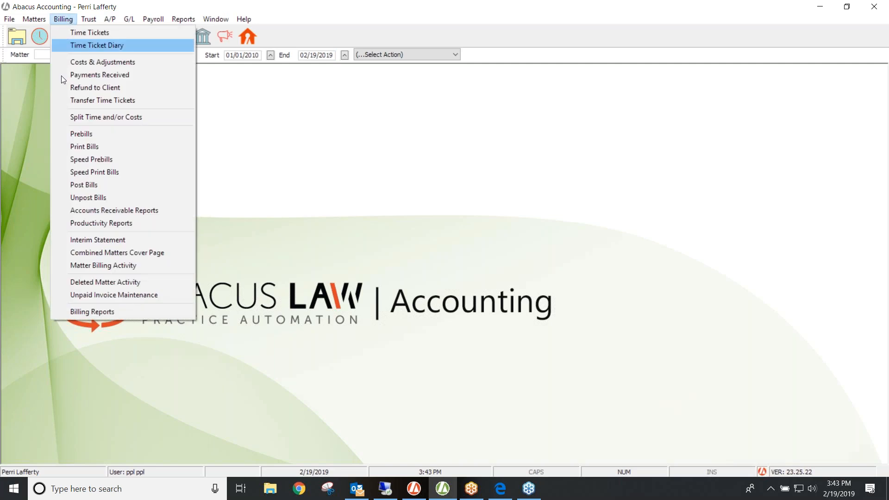
left_click(82, 210)
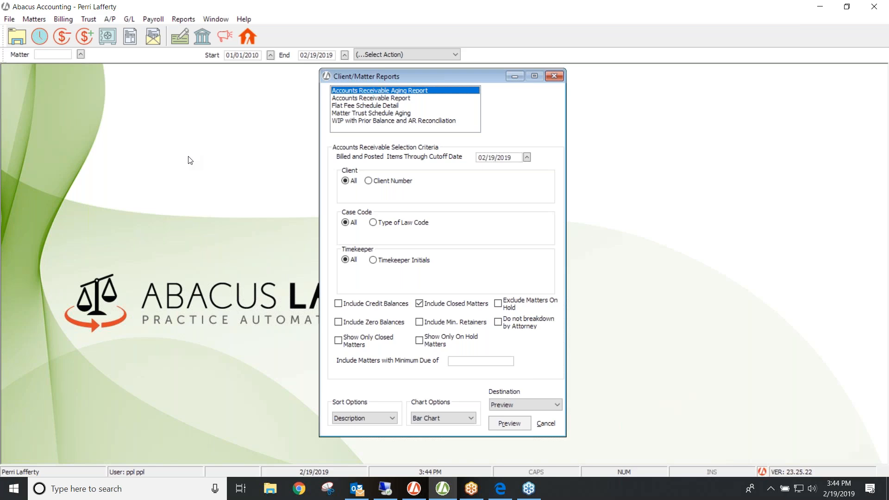
left_click(365, 98)
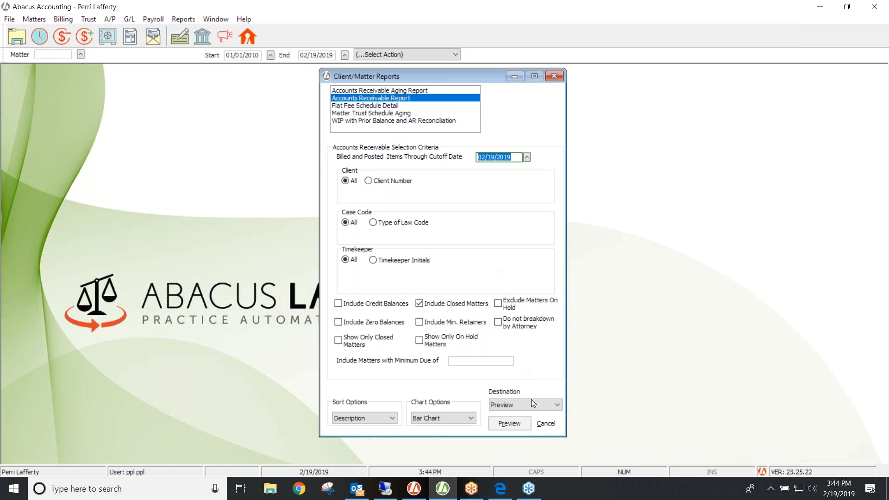
left_click(518, 423)
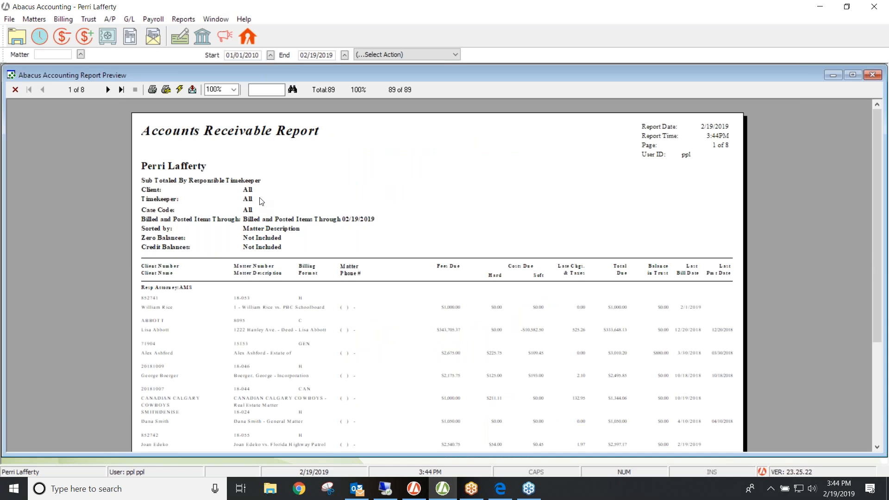
Enlarge the accounts receivable preview to 150% and examine the balances due on its second page.
left_click(109, 90)
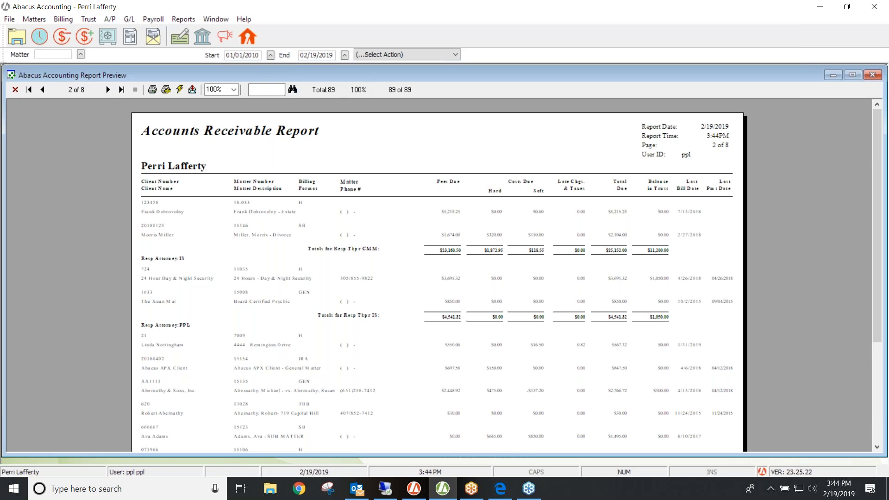
left_click(234, 90)
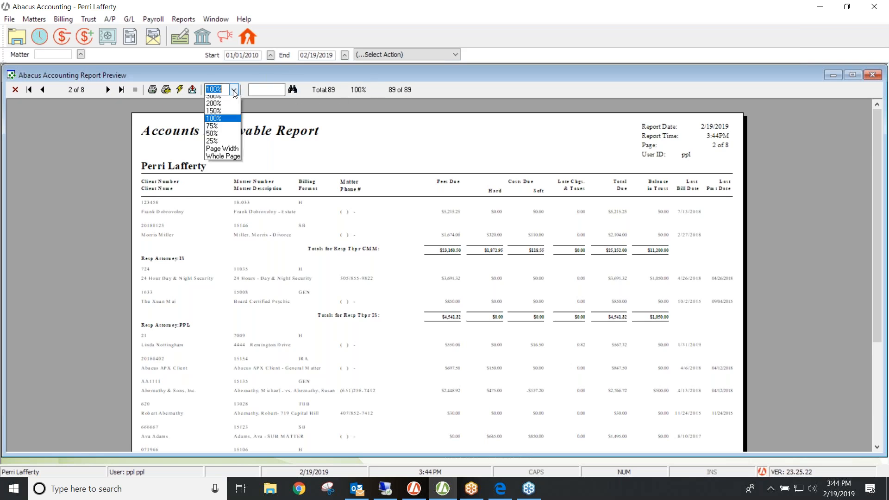
left_click(221, 123)
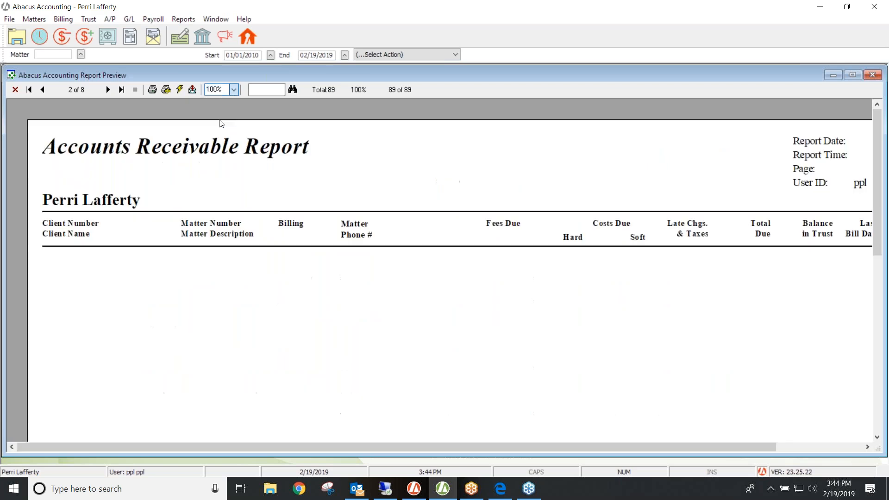
left_click(803, 65)
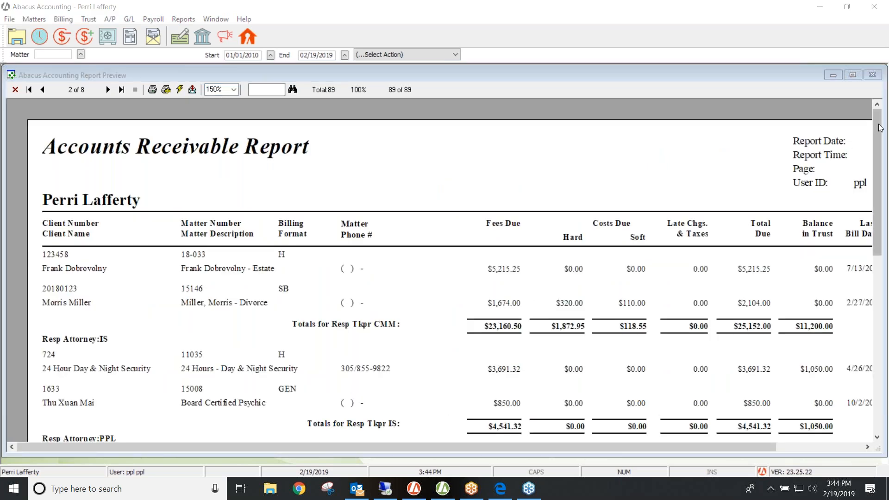
left_click_drag(882, 120, 882, 267)
Review the receivable balances and timekeeper totals on pages three to five, and close the preview and the report selection.
left_click(108, 90)
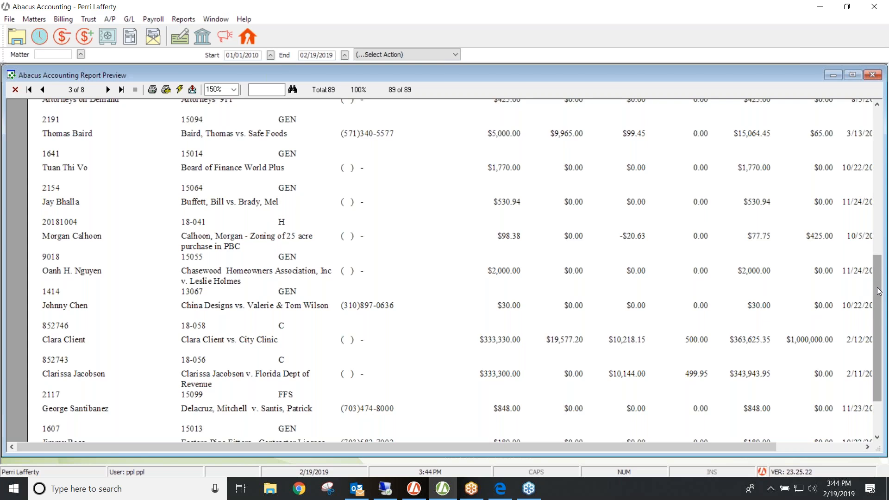
scroll(878, 294, "down", 3)
scroll(868, 293, "up", 8)
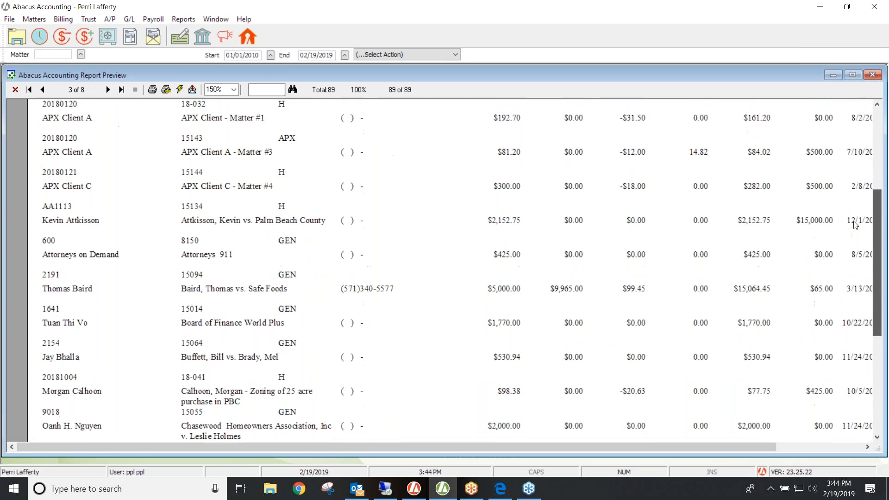
left_click(108, 90)
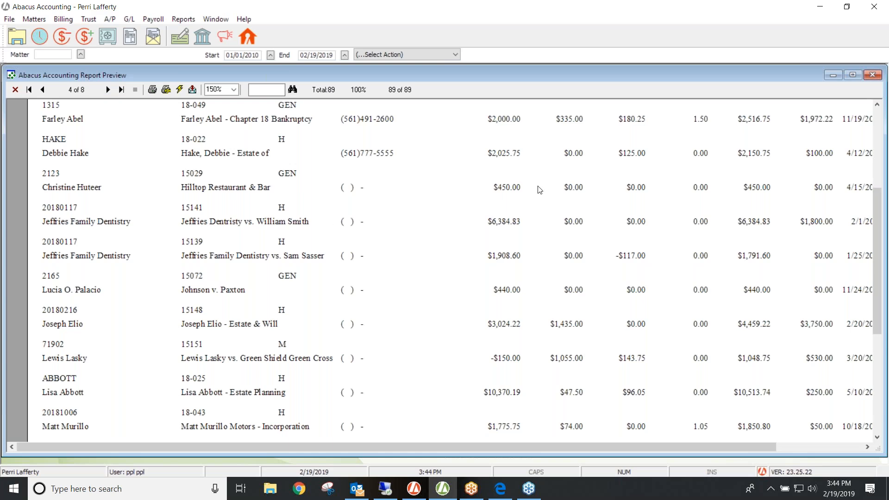
mouse_move(877, 203)
left_mouse_down()
mouse_move(878, 316)
mouse_move(878, 203)
left_mouse_up()
left_click(108, 89)
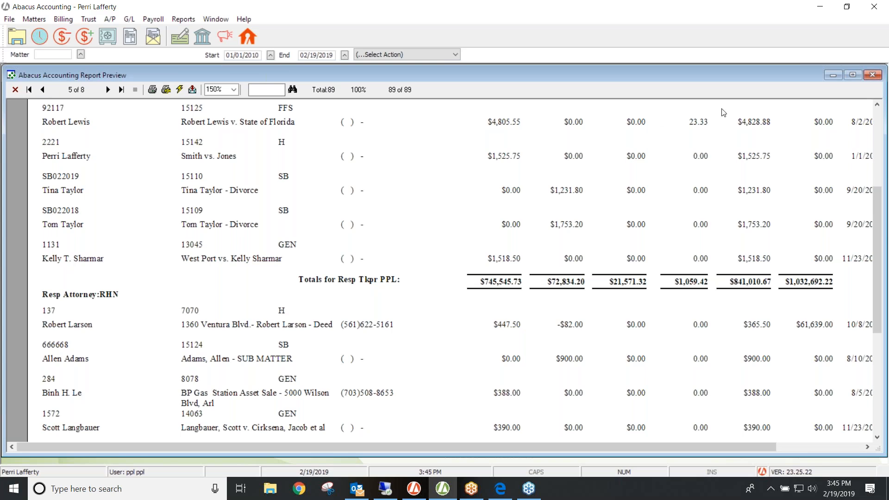
left_click(873, 77)
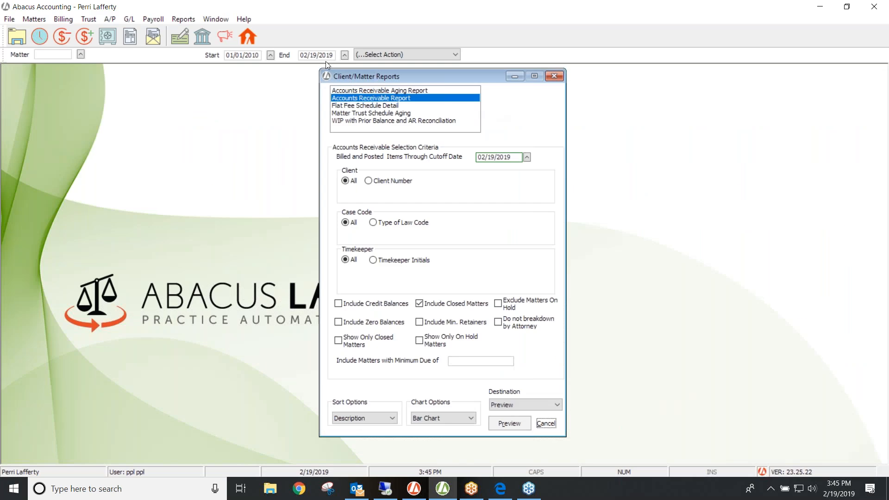
left_click(554, 76)
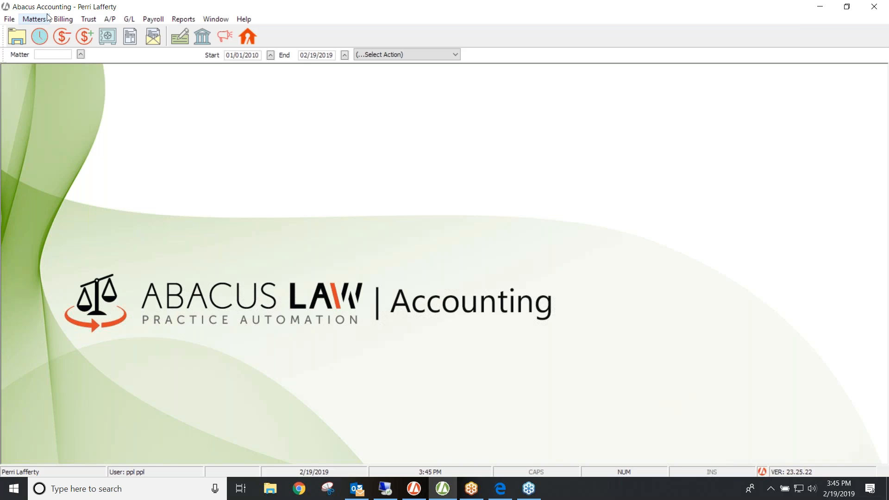